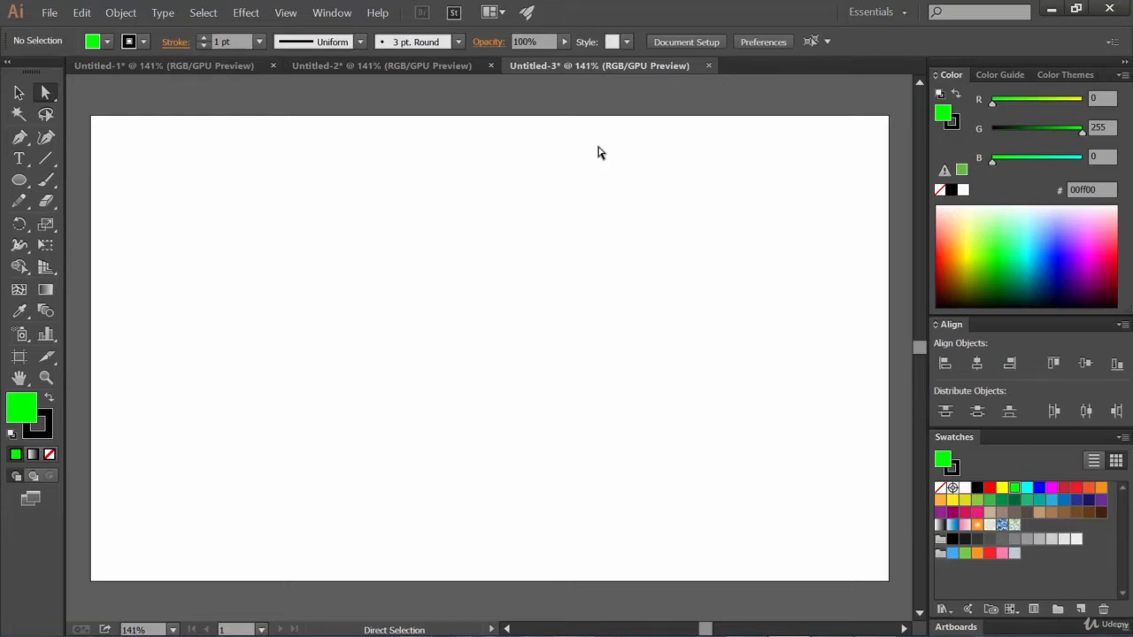
Step: Show the Layers and Transparency panels and move them beside the empty part of the artboard
click(350, 14)
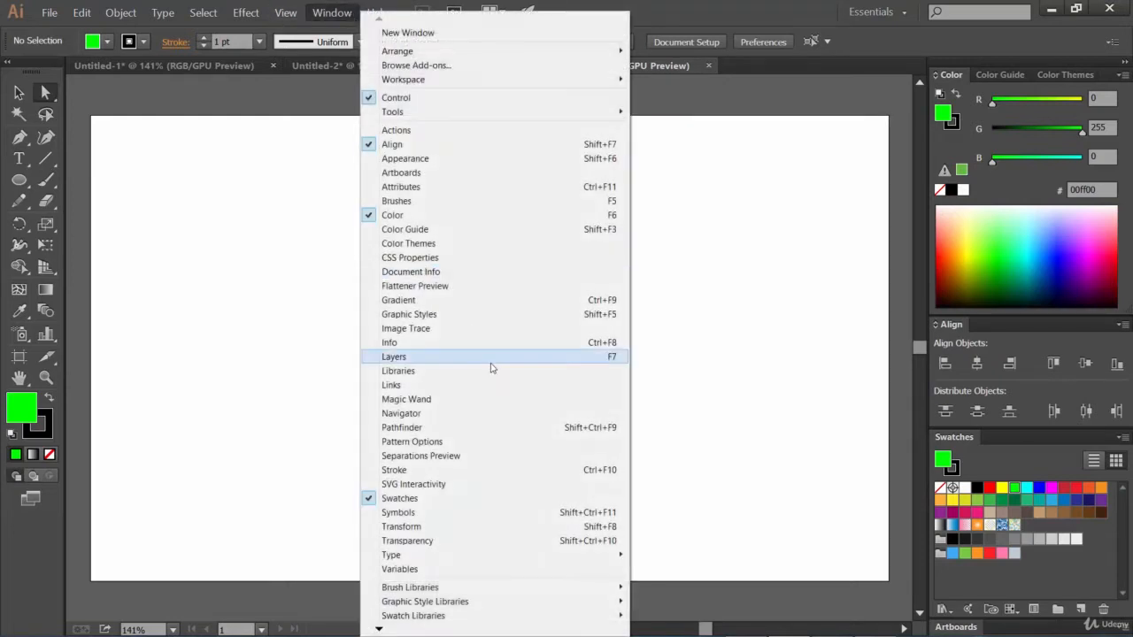
click(434, 358)
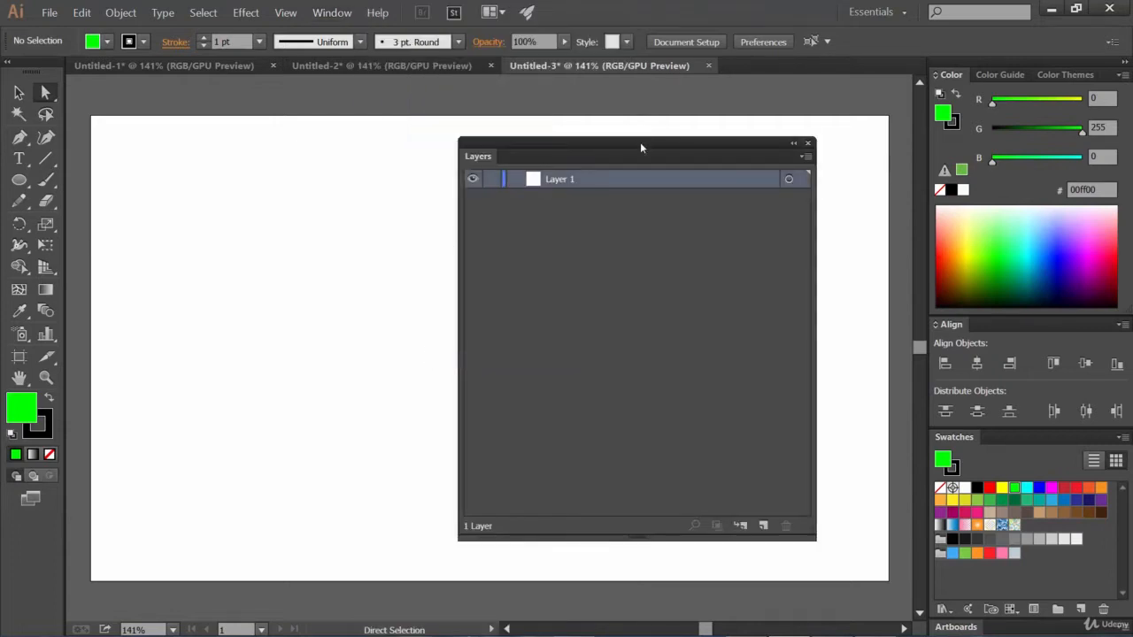
drag(640, 142, 849, 183)
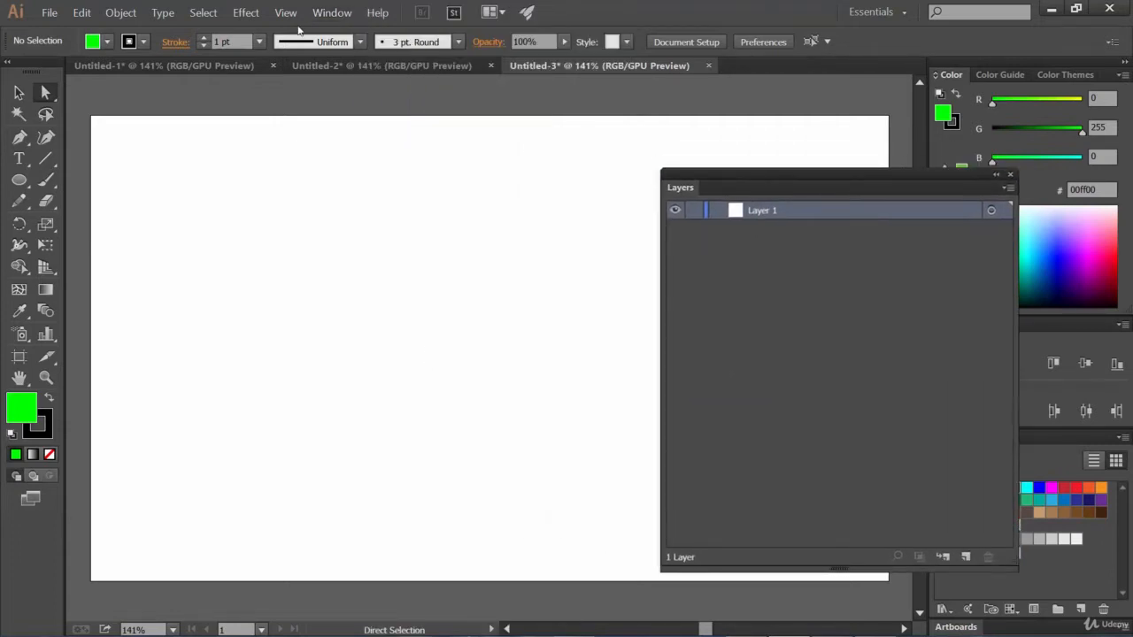
click(329, 13)
mouse_move(332, 12)
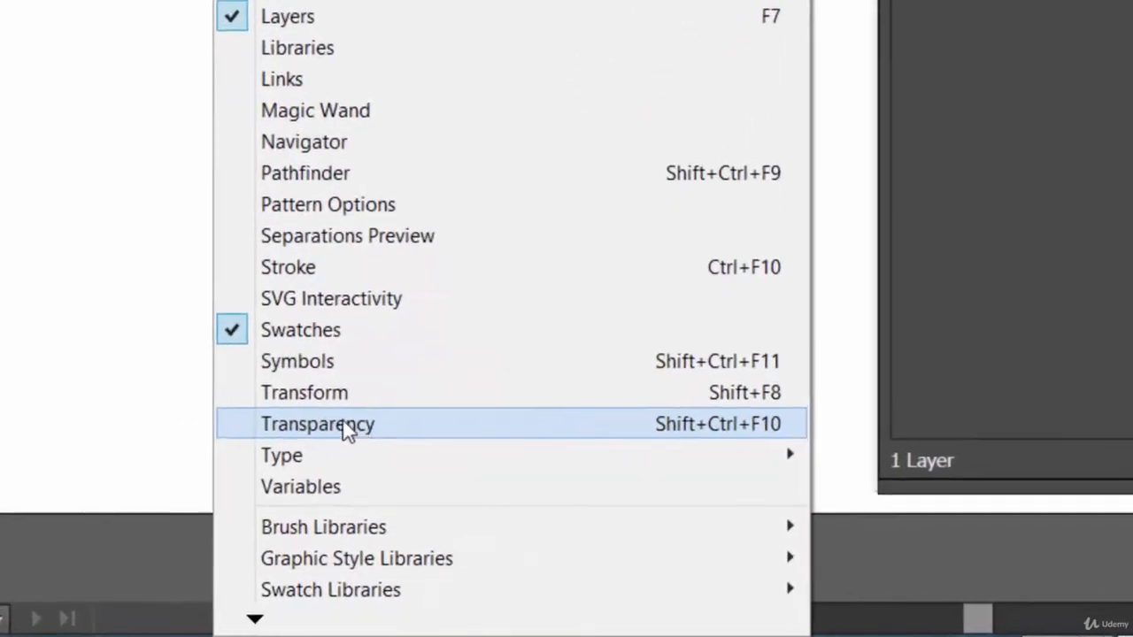
click(340, 416)
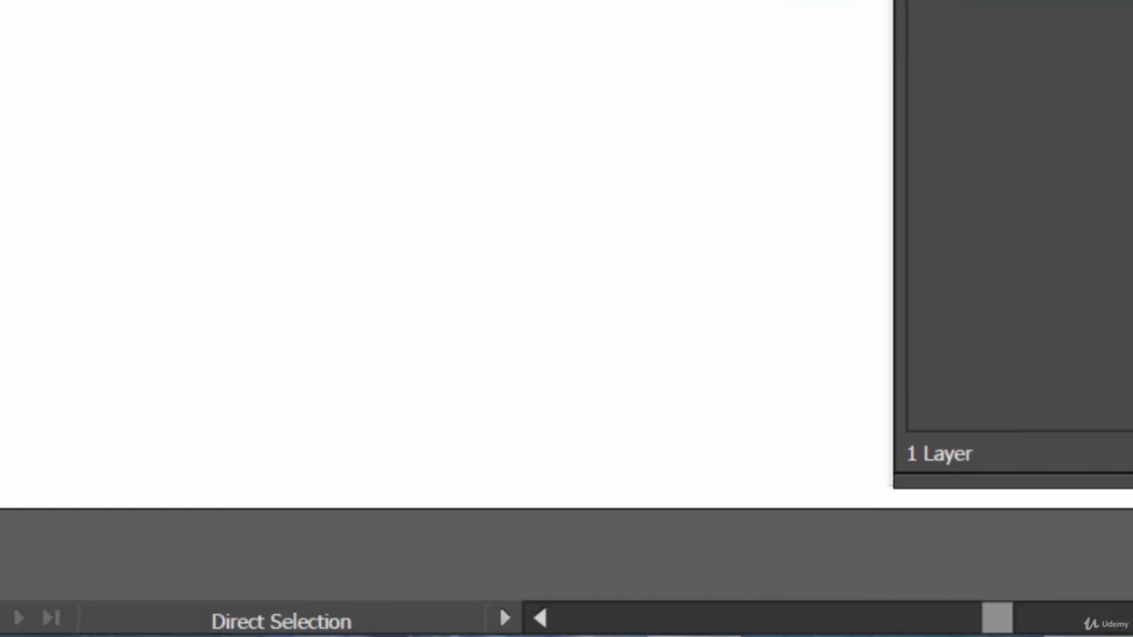
drag(900, 56, 641, 312)
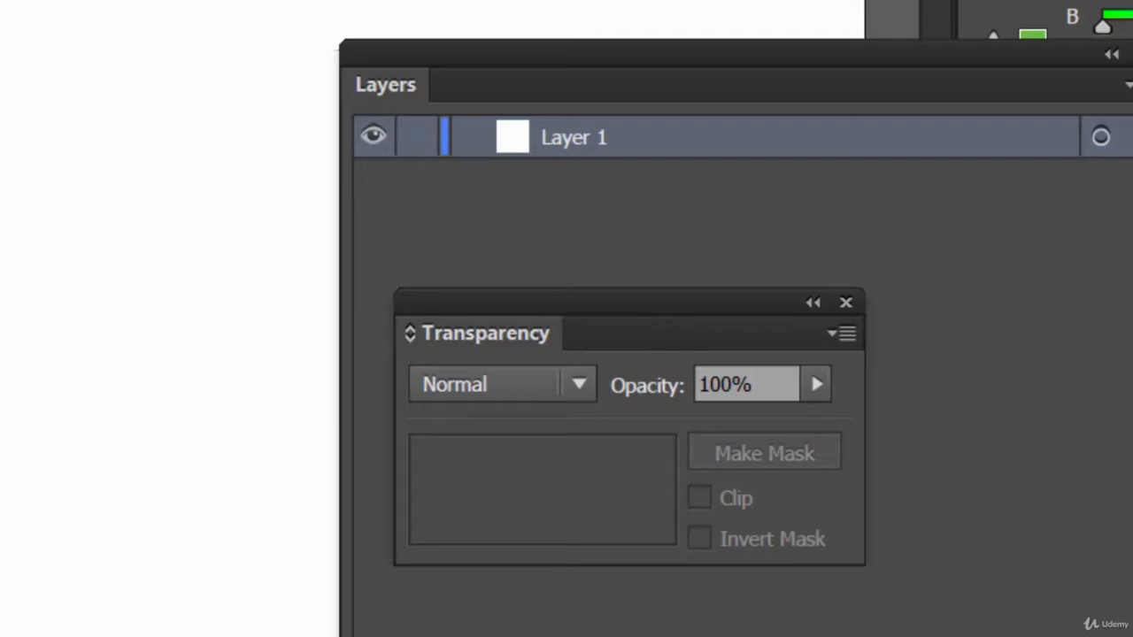
Step: Draw a wide green ellipse on the artboard
drag(212, 150, 680, 440)
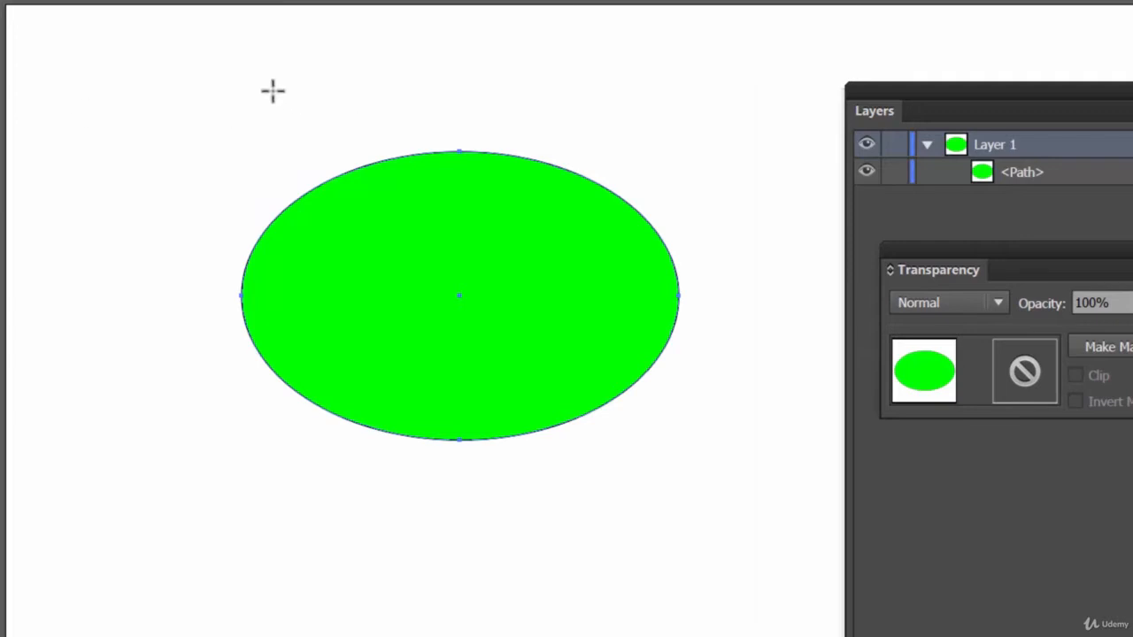
drag(273, 91, 610, 327)
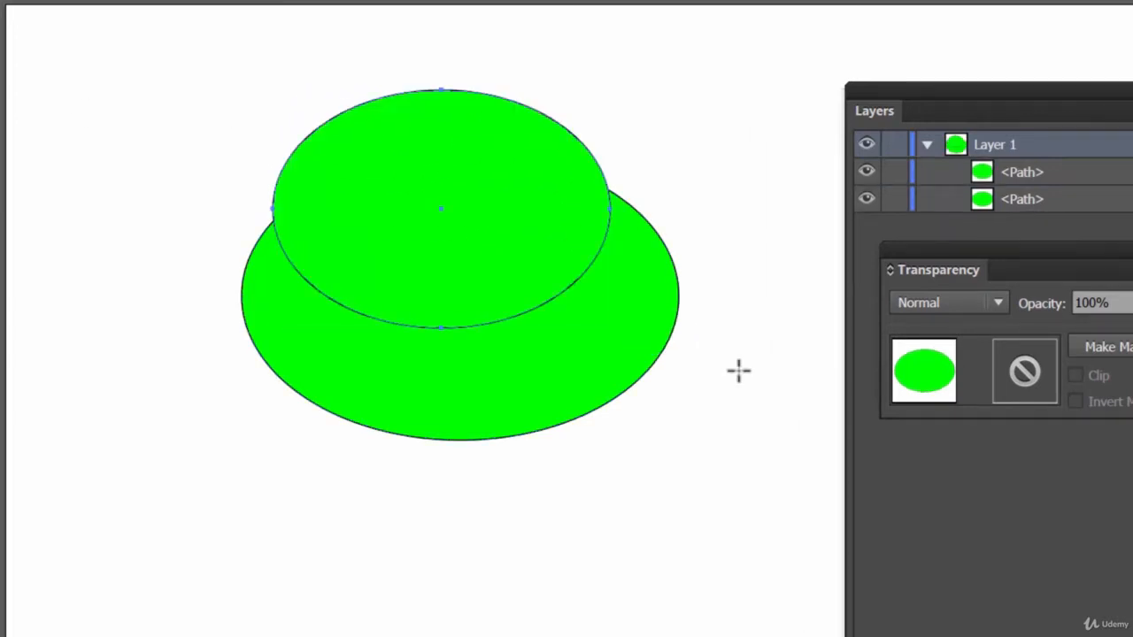
key(v)
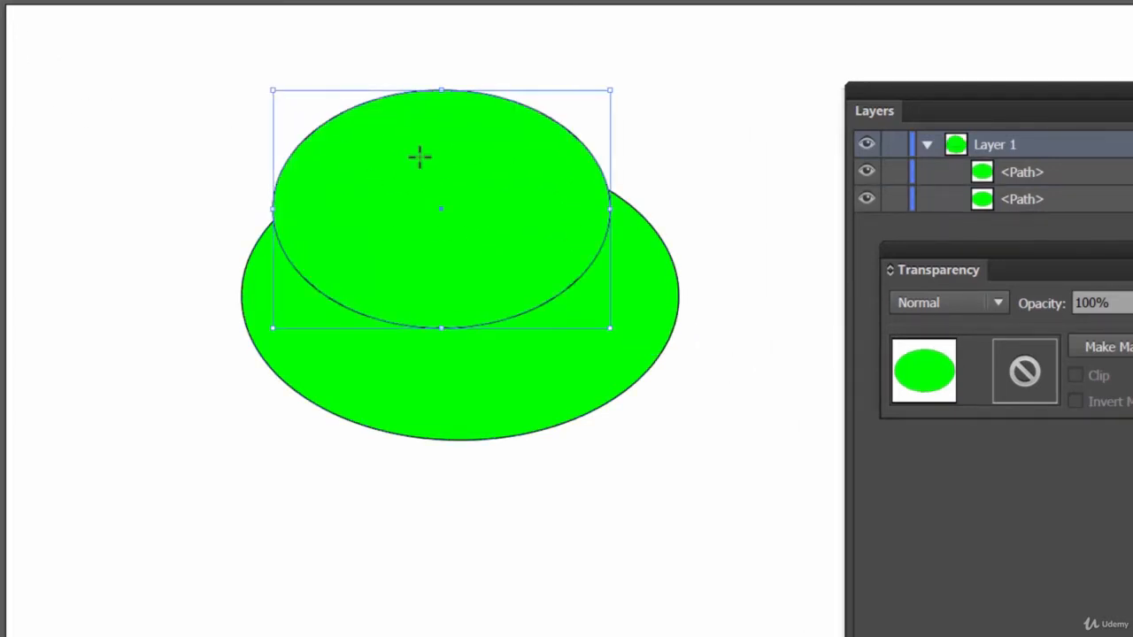
key(Delete)
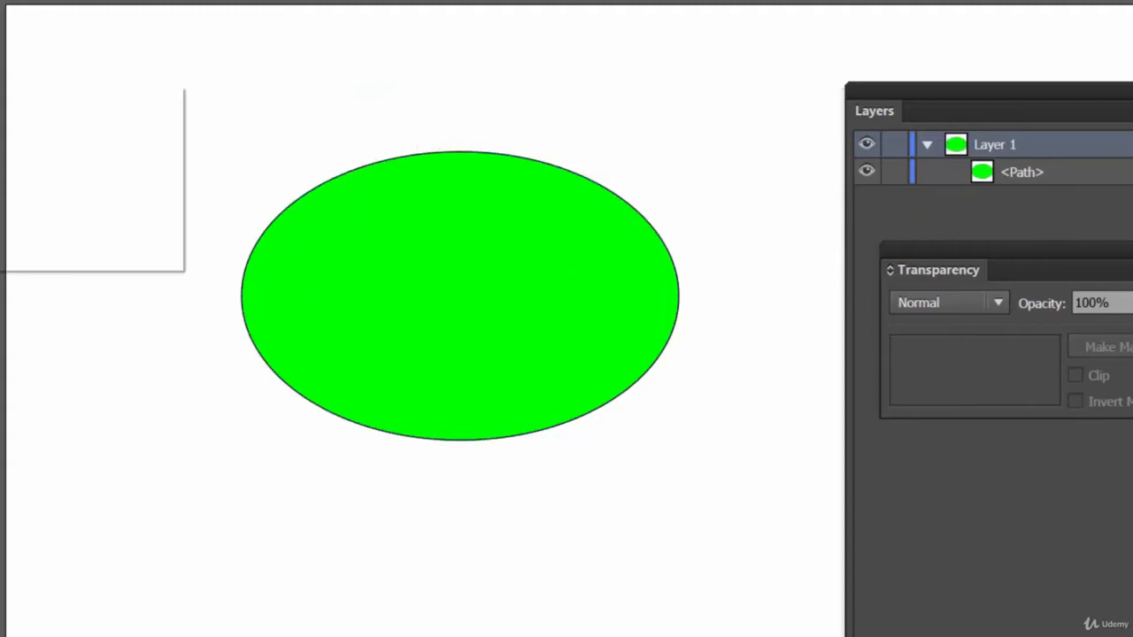
Step: Draw a rectangle overlapping the upper part of the green ellipse and fill it with light blue
click(159, 98)
drag(273, 86, 607, 311)
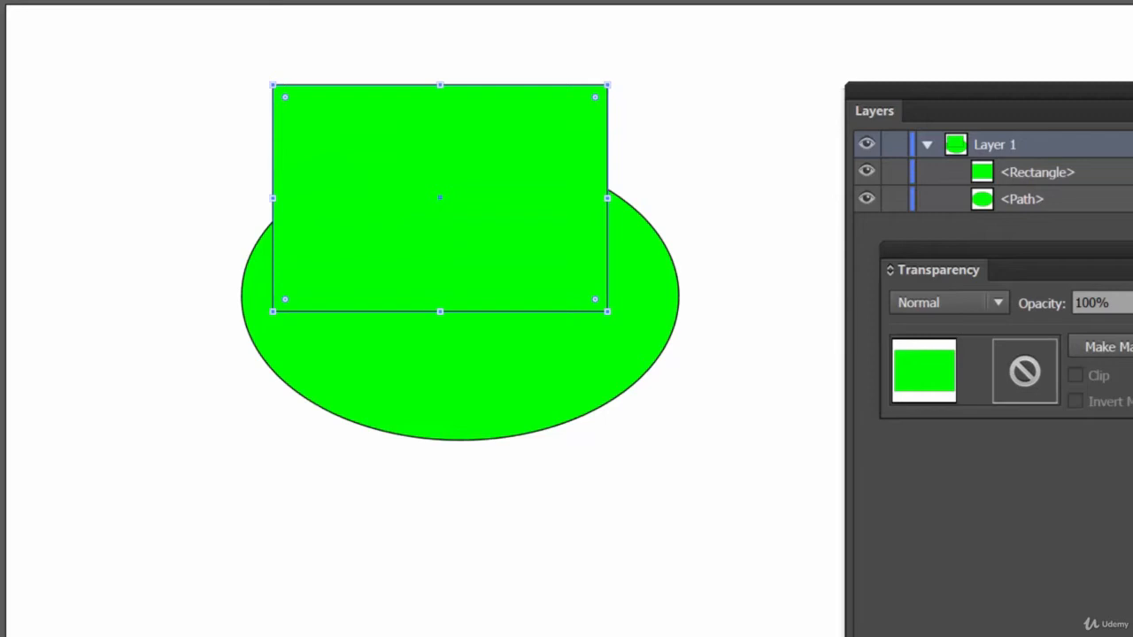
click(3, 2)
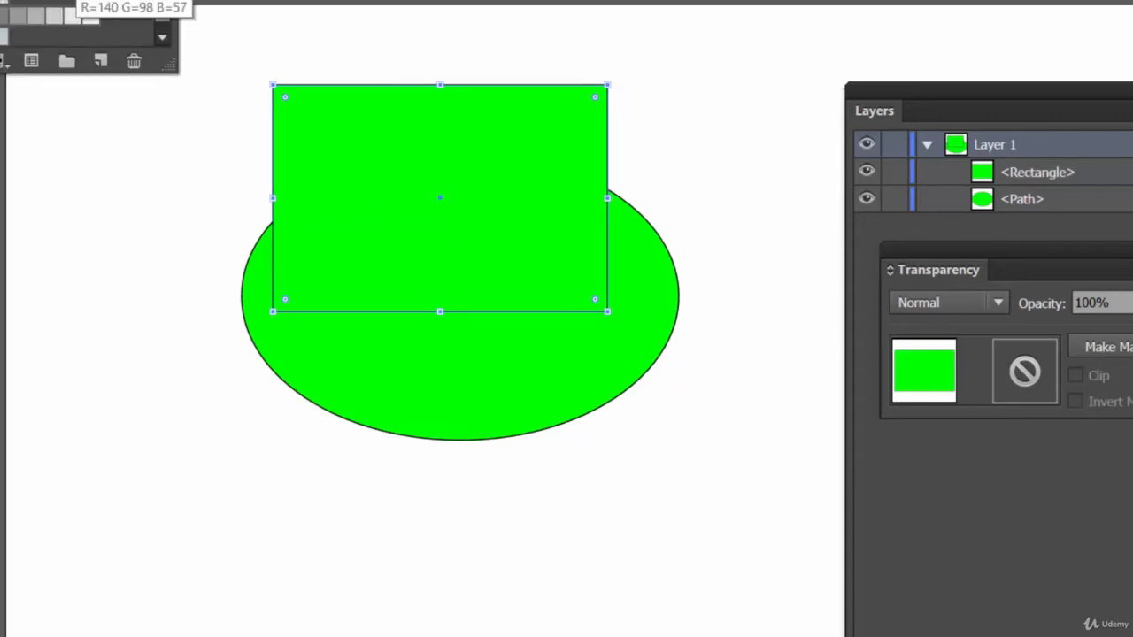
click(69, 4)
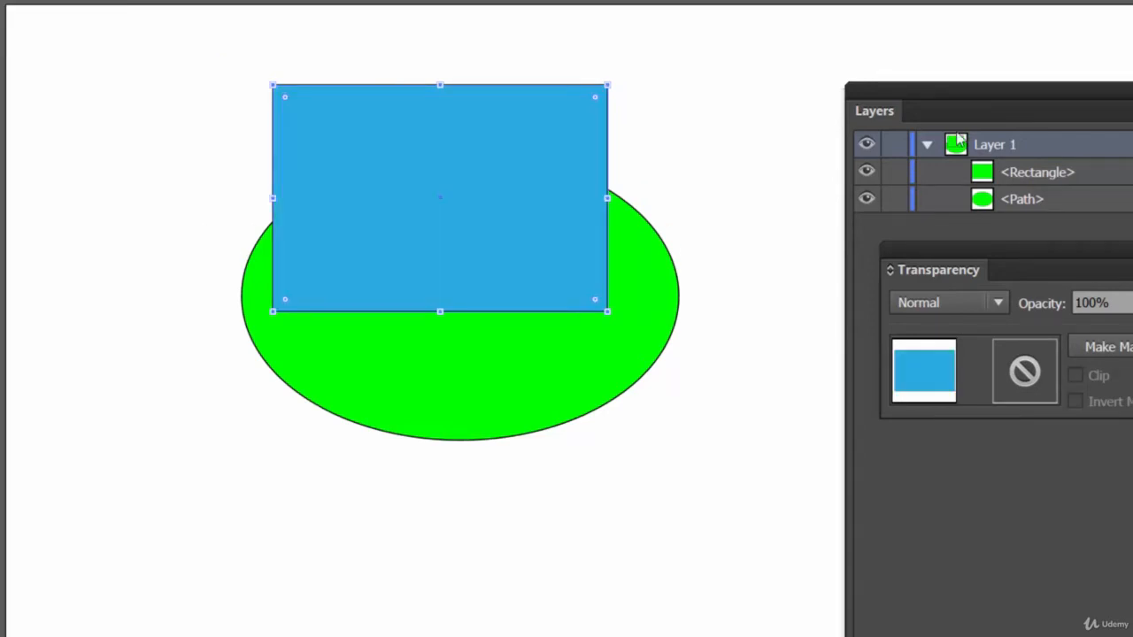
Step: Shorten the Layers panel and arrange it with the Transparency panel directly below, clear of the artwork
drag(1078, 95, 892, 8)
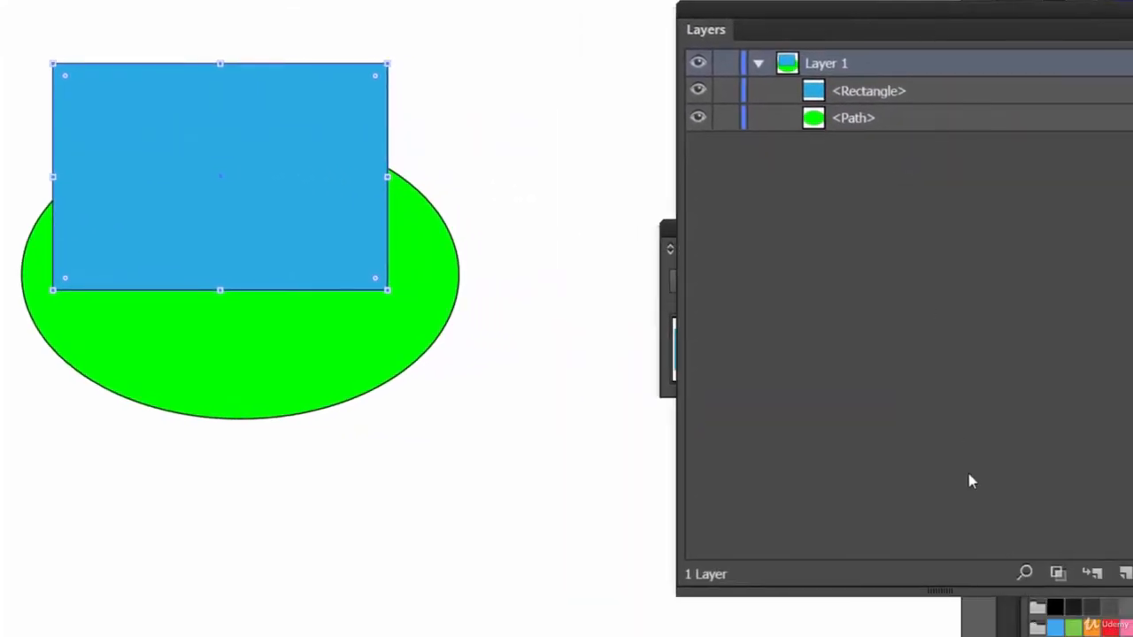
drag(951, 589, 923, 185)
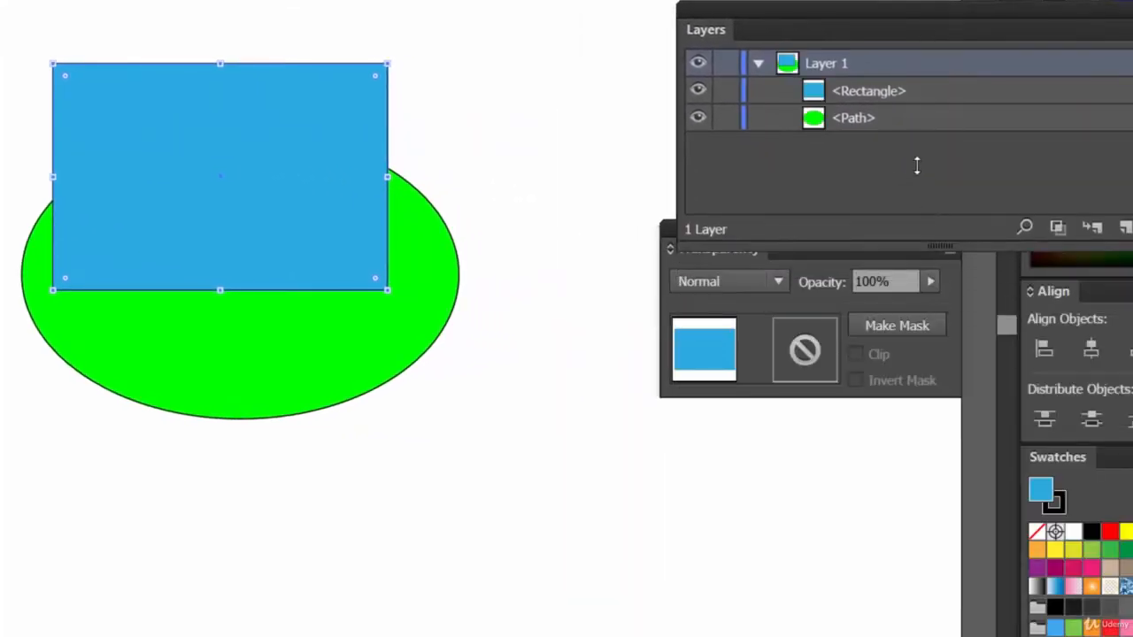
drag(880, 20, 779, 0)
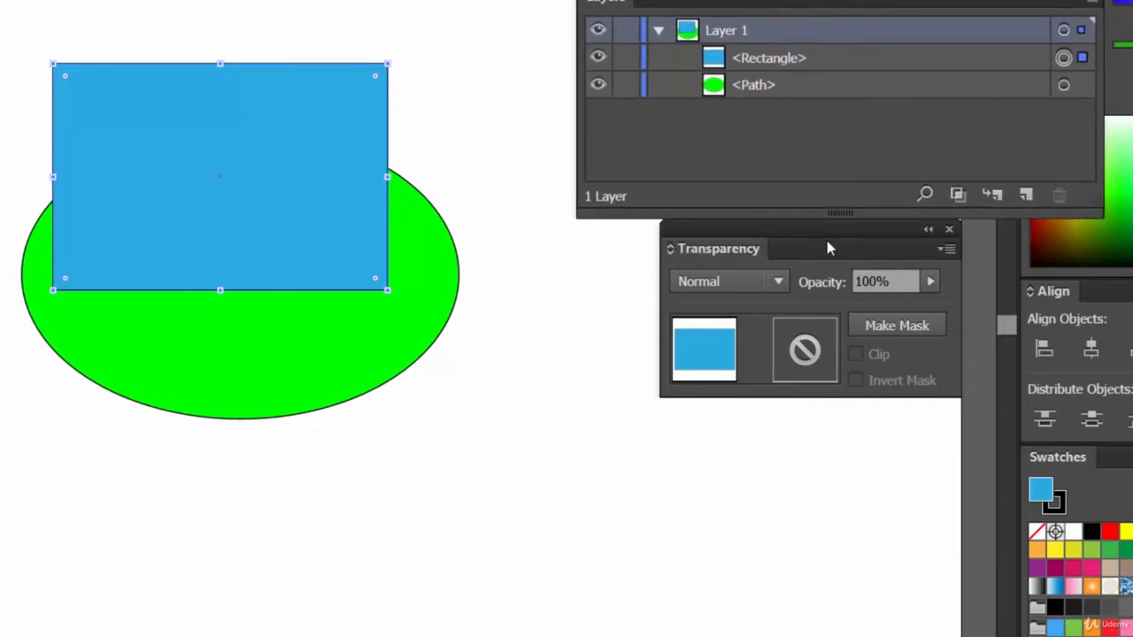
drag(828, 247, 746, 285)
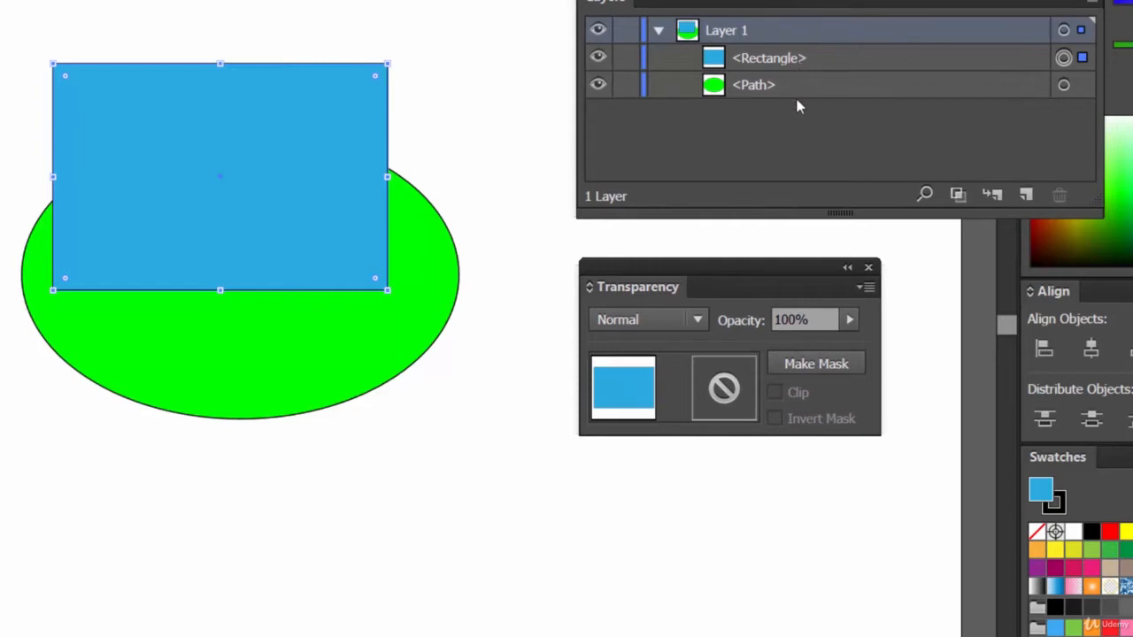
Step: Try an opacity mask on the green ellipse using the blue rectangle above it, then undo the mask
click(766, 59)
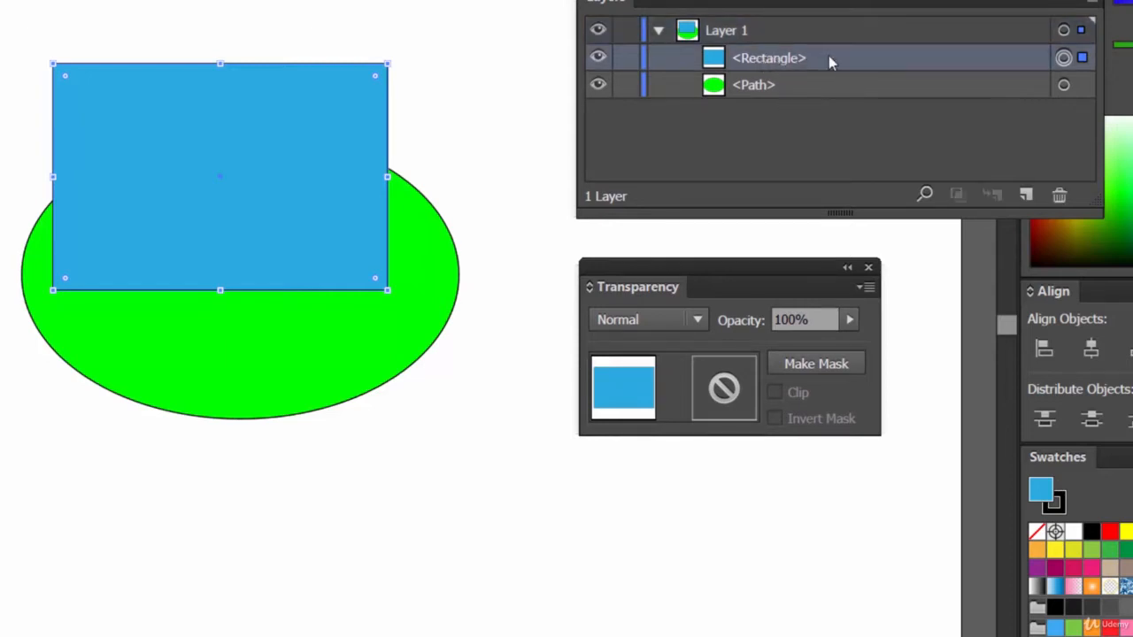
click(763, 87)
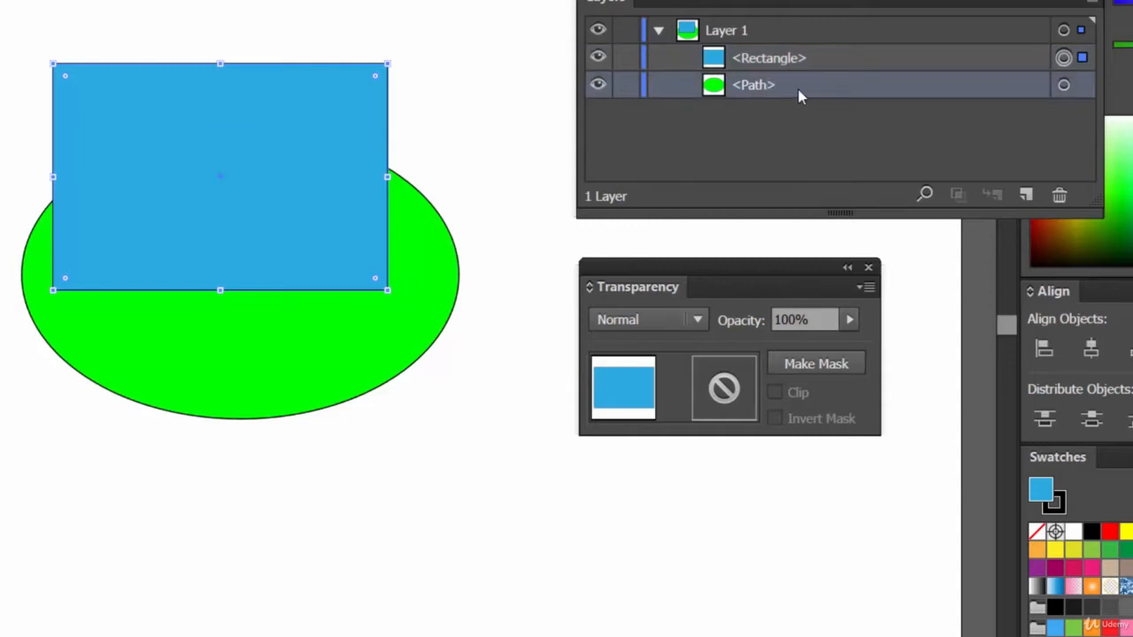
shift+click(1082, 85)
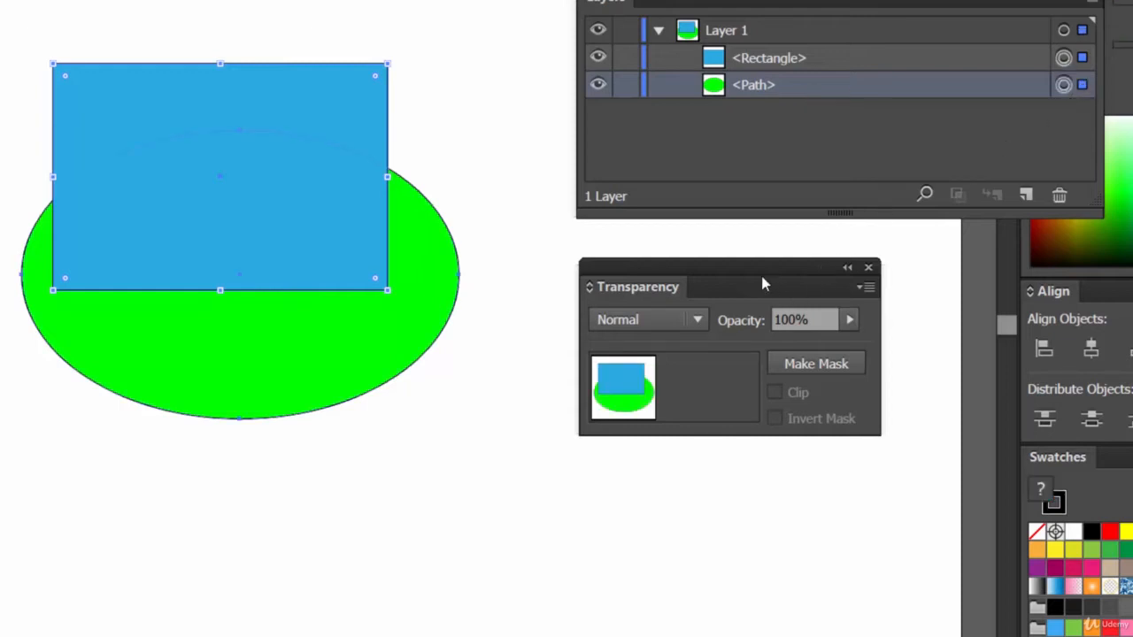
mouse_move(731, 279)
mouse_down()
mouse_move(710, 271)
mouse_move(731, 262)
mouse_move(716, 265)
mouse_up()
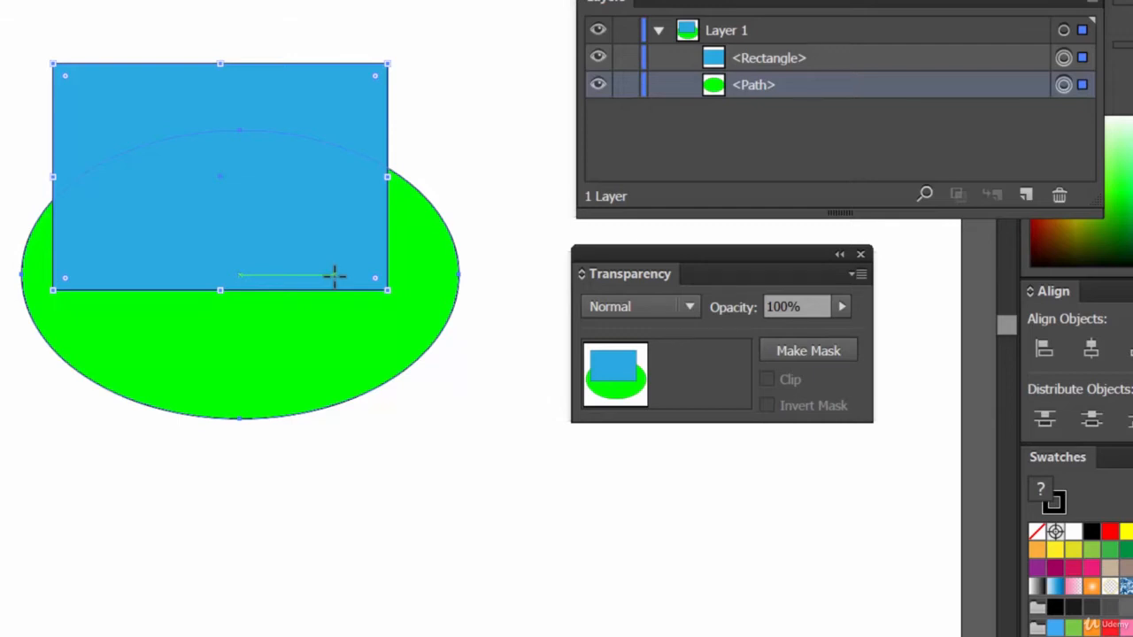
click(804, 352)
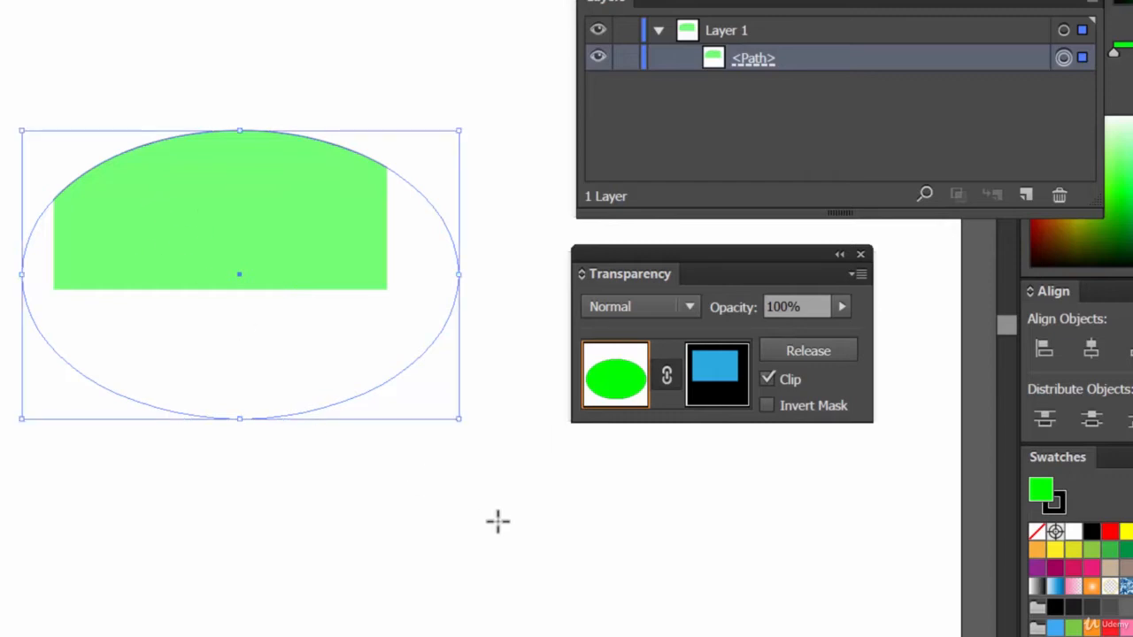
key(ctrl+z)
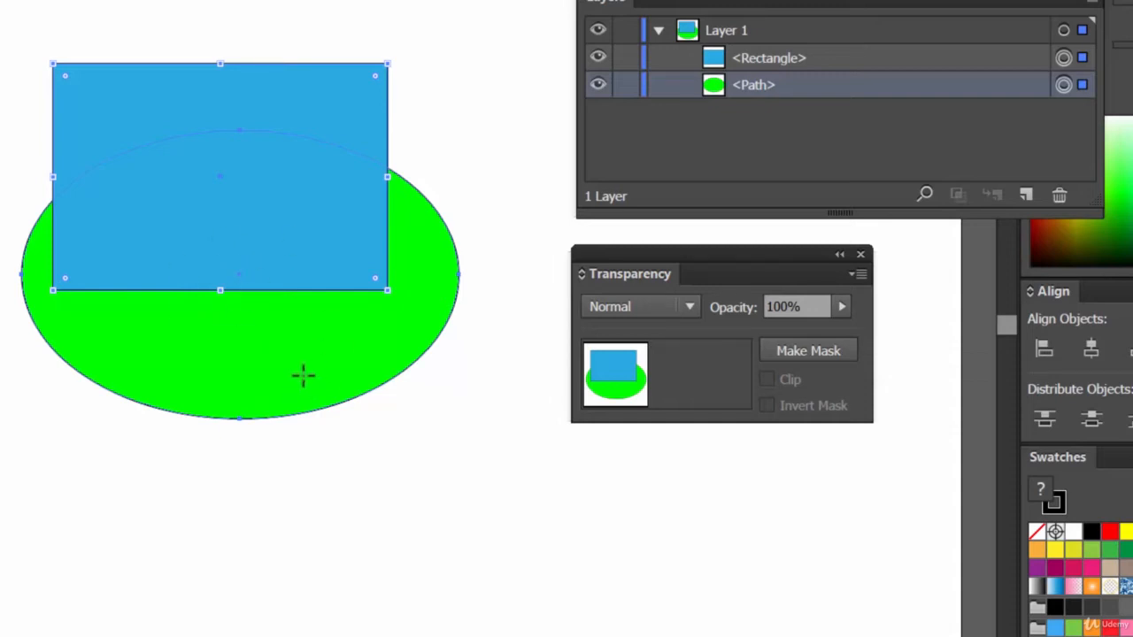
Step: Delete both shapes from the artboard and draw a wide light blue rectangle in their place
key(v)
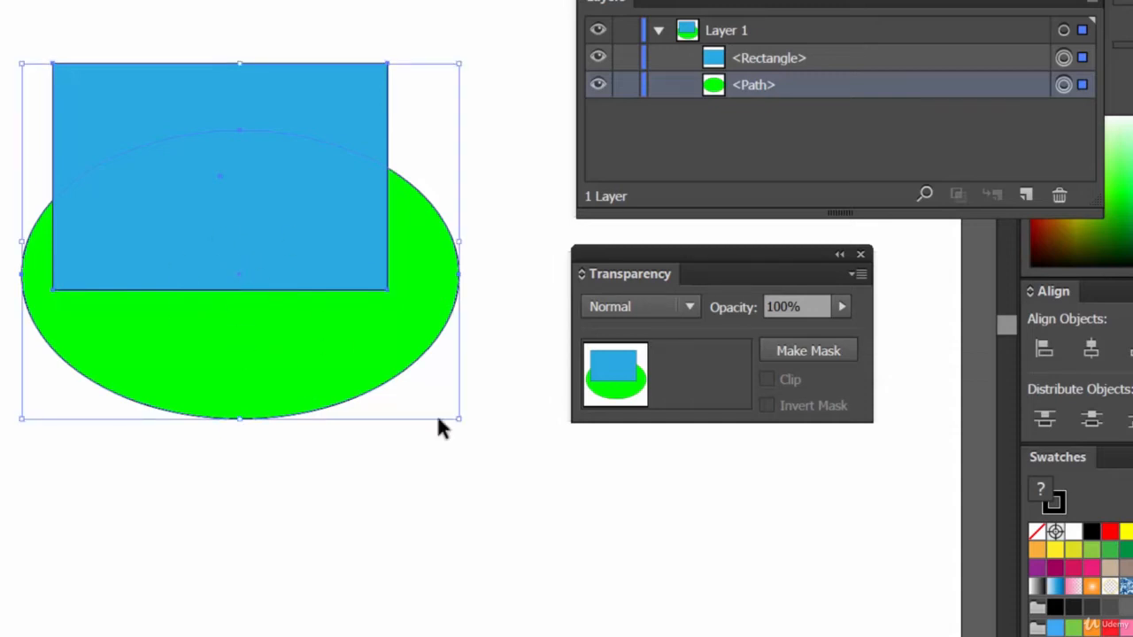
drag(383, 476, 0, 85)
key(Delete)
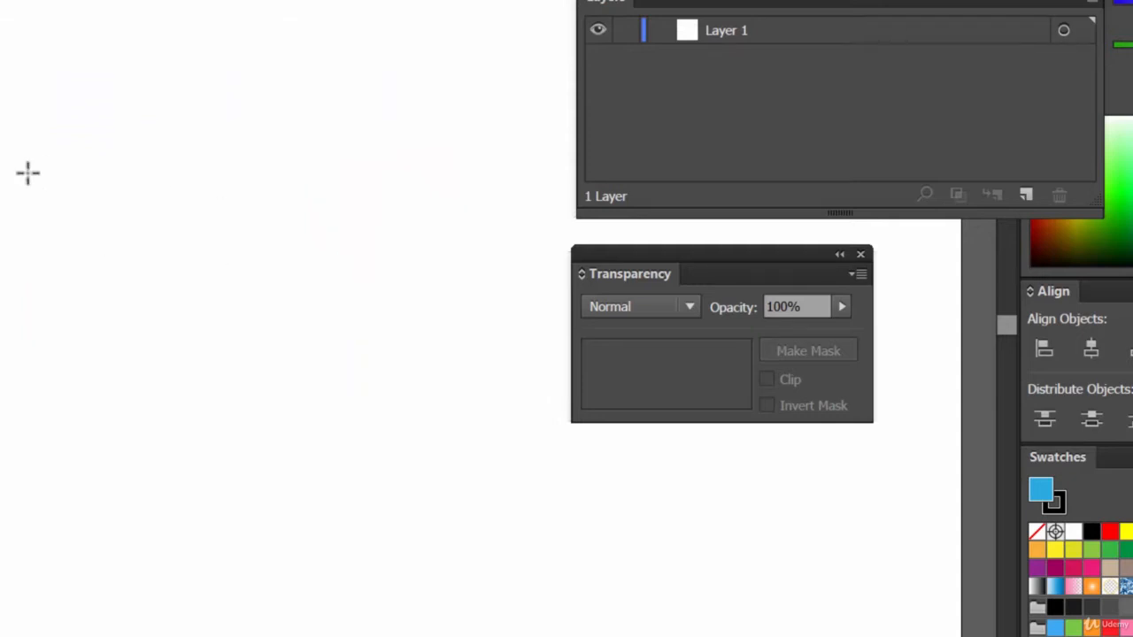
drag(28, 170, 560, 391)
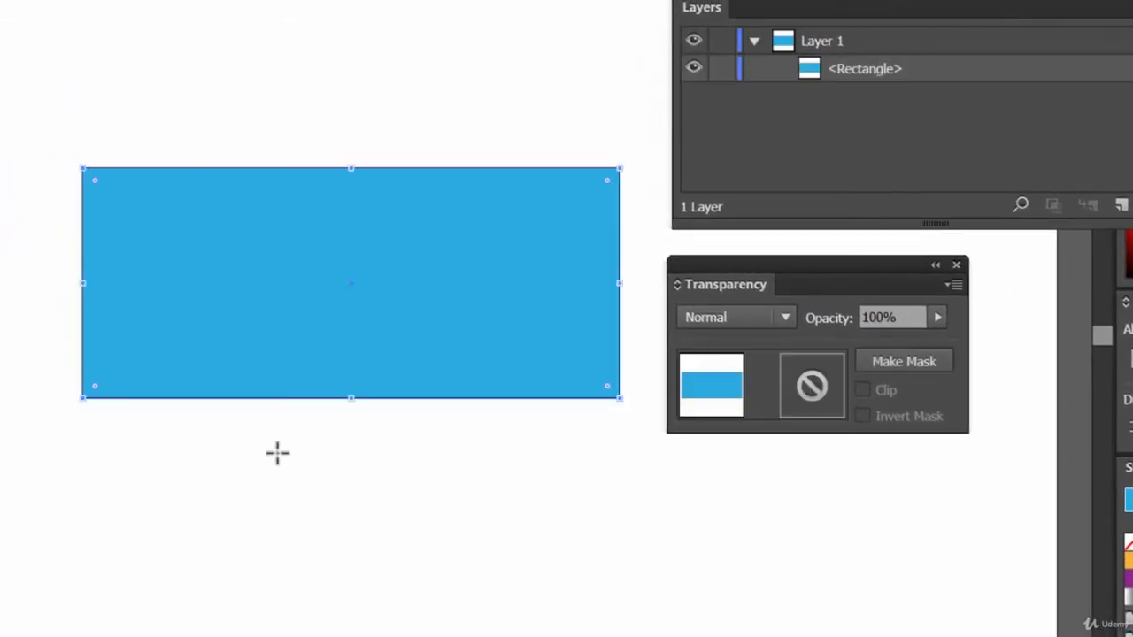
Step: Draw a tall ellipse across the middle of the blue rectangle, extending above and below it, and fill it black
click(0, 88)
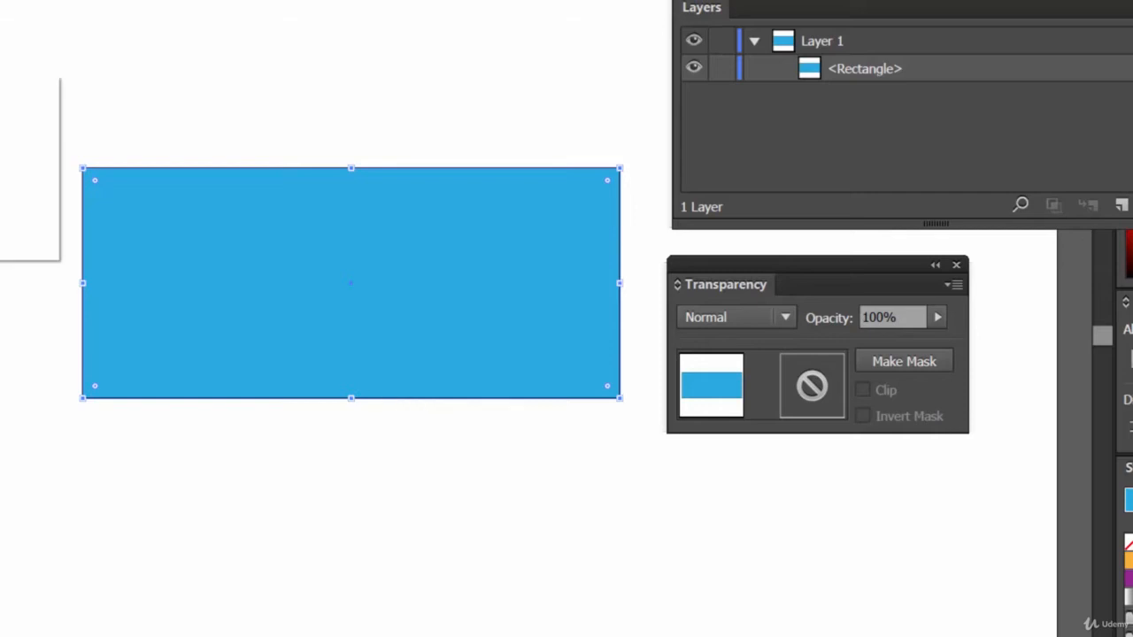
click(5, 153)
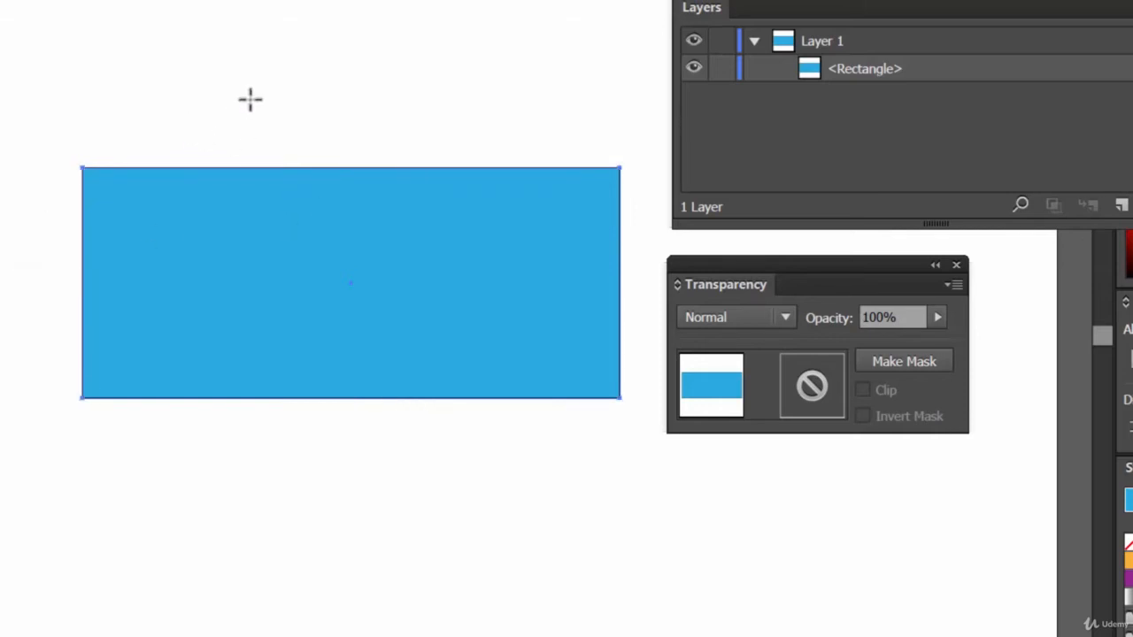
drag(219, 79, 518, 512)
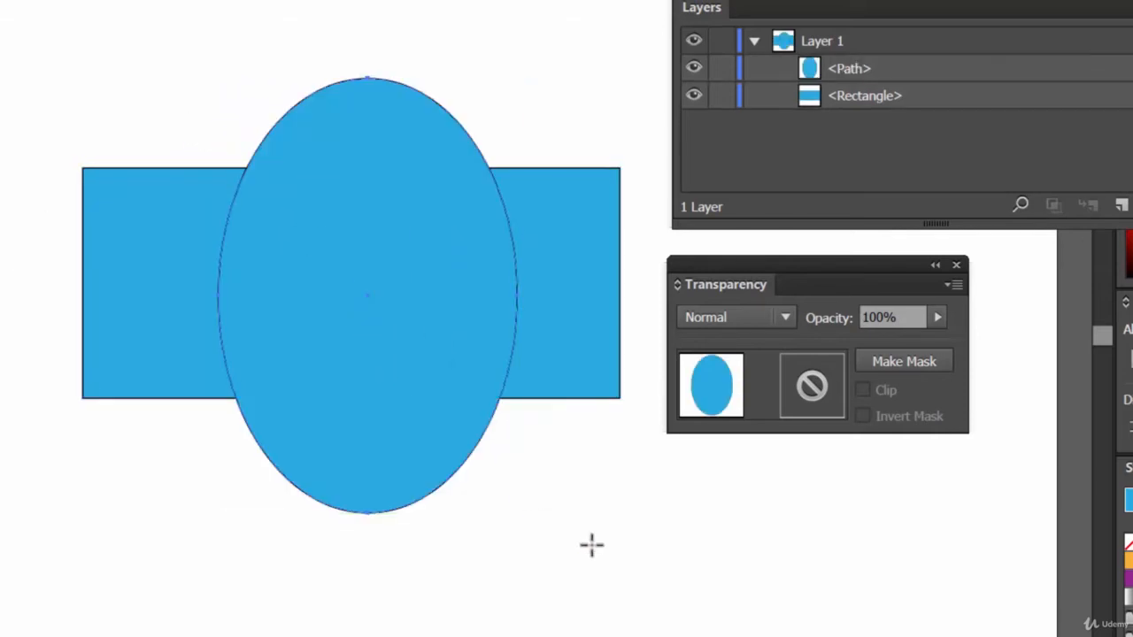
click(0, 0)
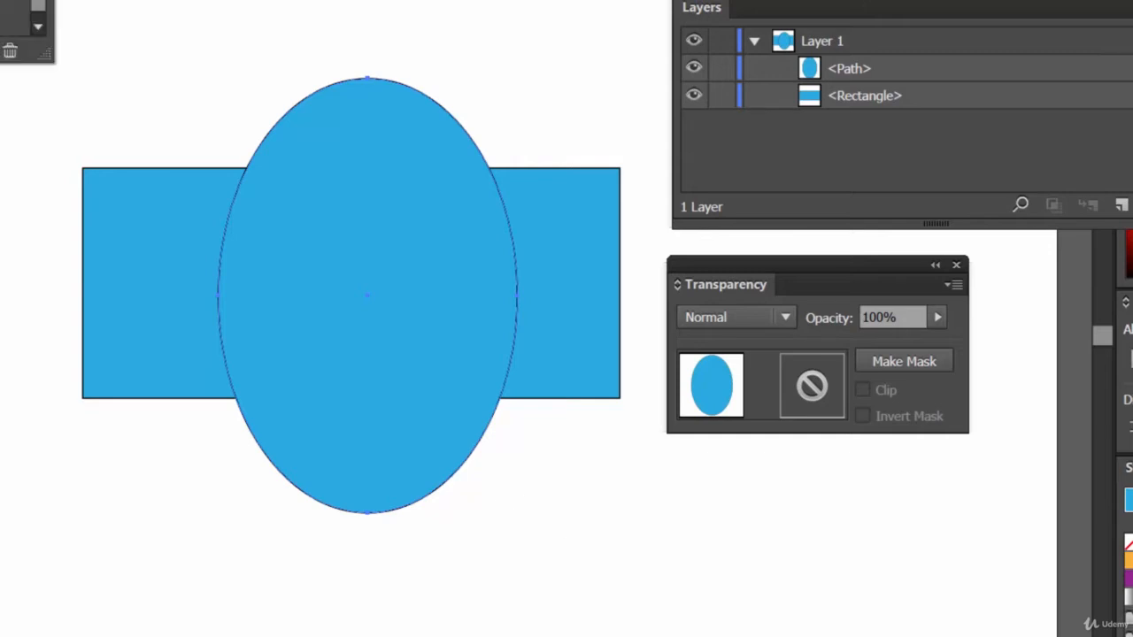
click(0, 0)
click(0, 0)
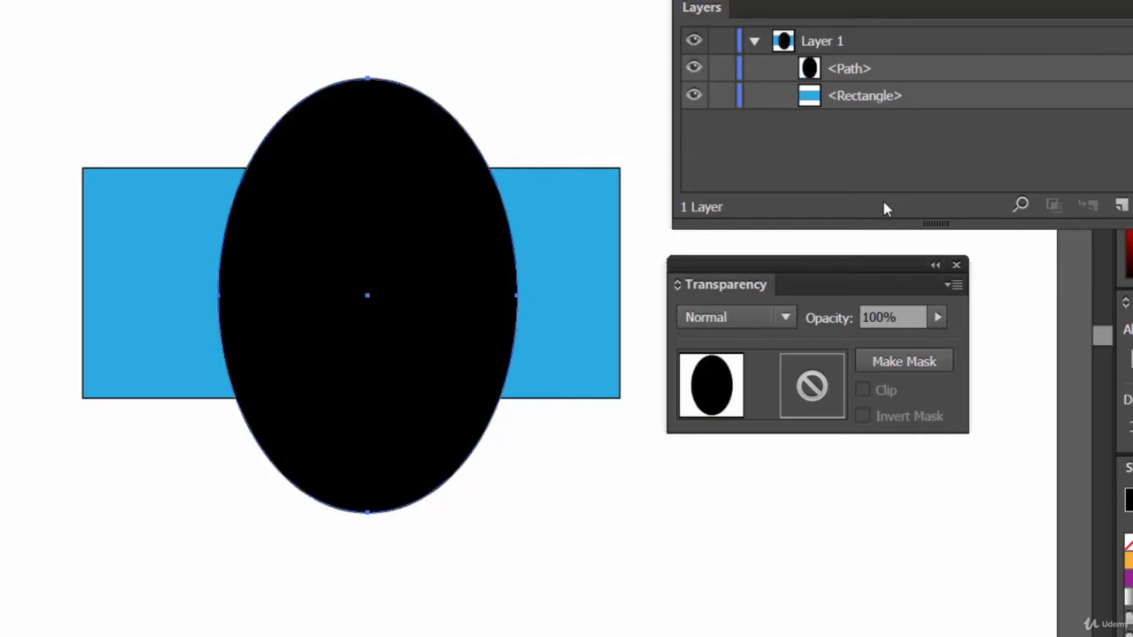
Step: Select the black ellipse and blue rectangle together, and look up the Clipping Mask commands
key(ctrl+a)
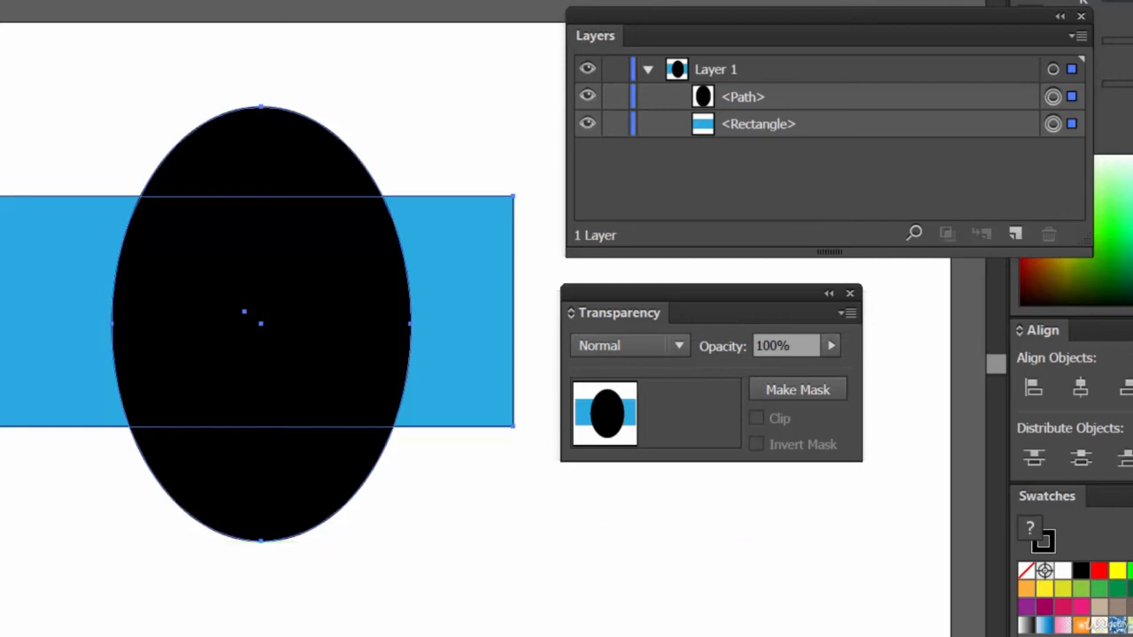
click(0, 0)
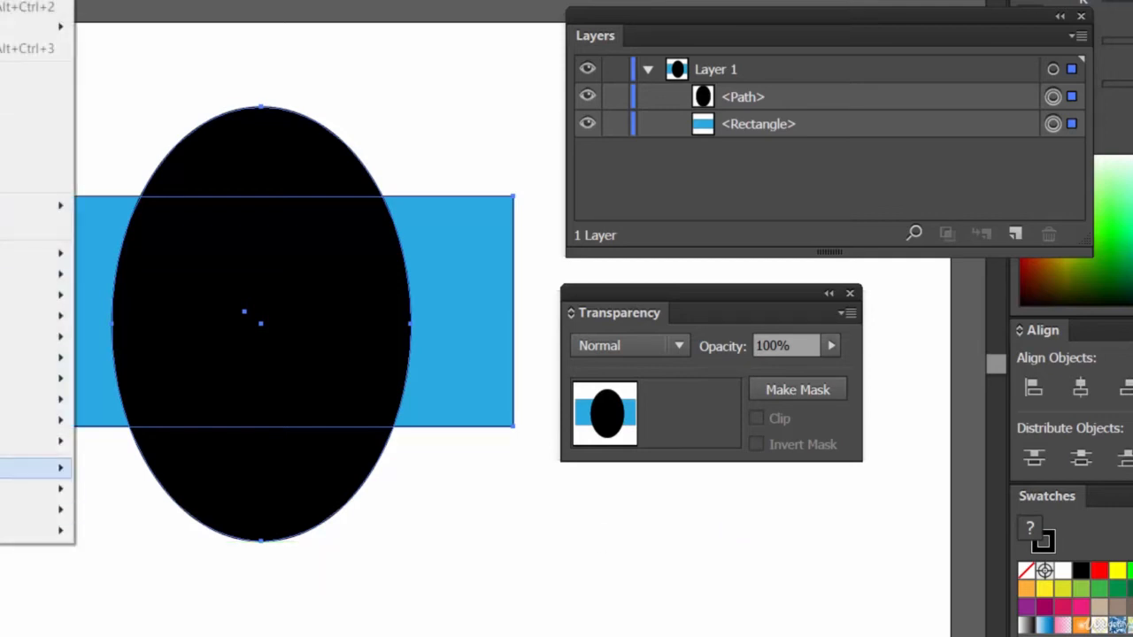
mouse_move(68, 464)
click(186, 0)
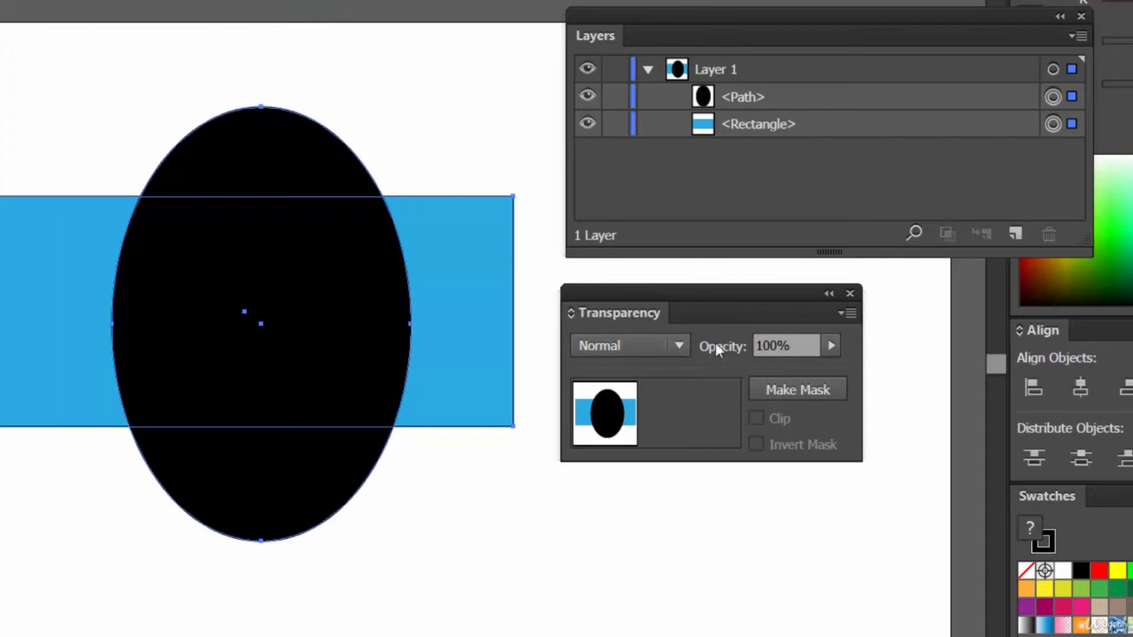
mouse_move(731, 310)
mouse_down()
mouse_move(737, 282)
mouse_move(734, 321)
mouse_up()
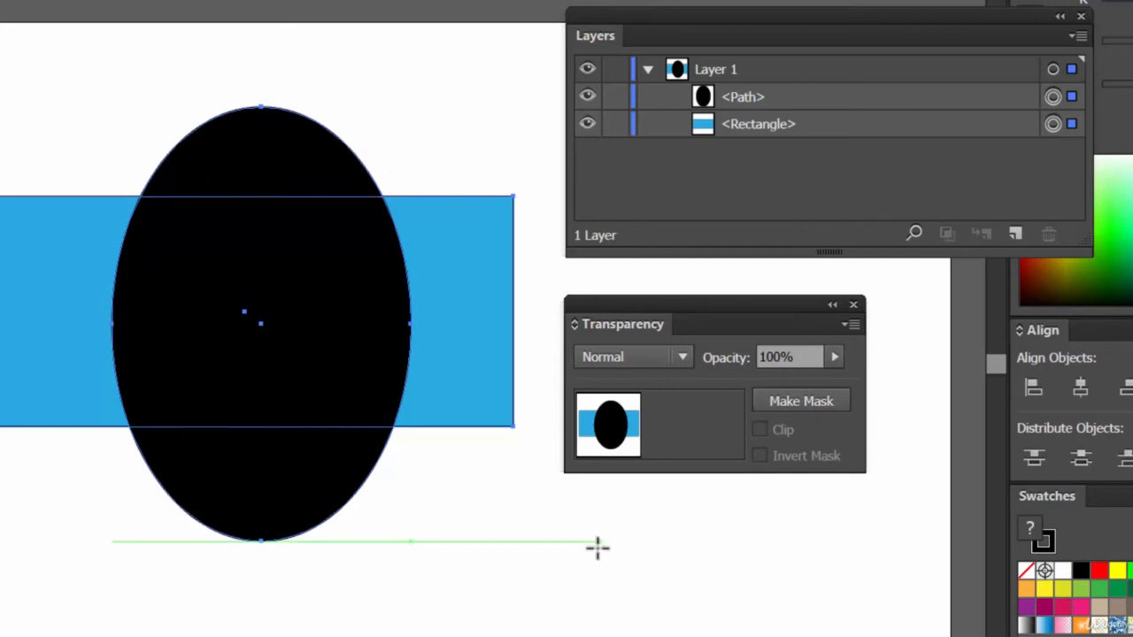
Step: Try an opacity mask on the blue rectangle using the black ellipse above it, then undo the mask
click(801, 401)
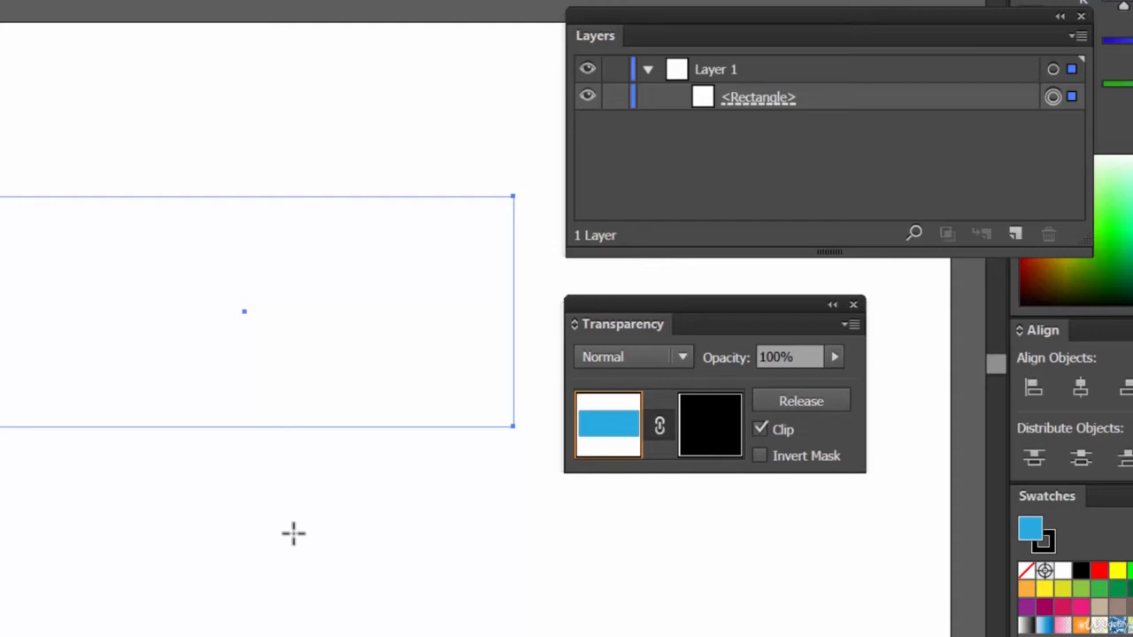
key(v)
key(ctrl+z)
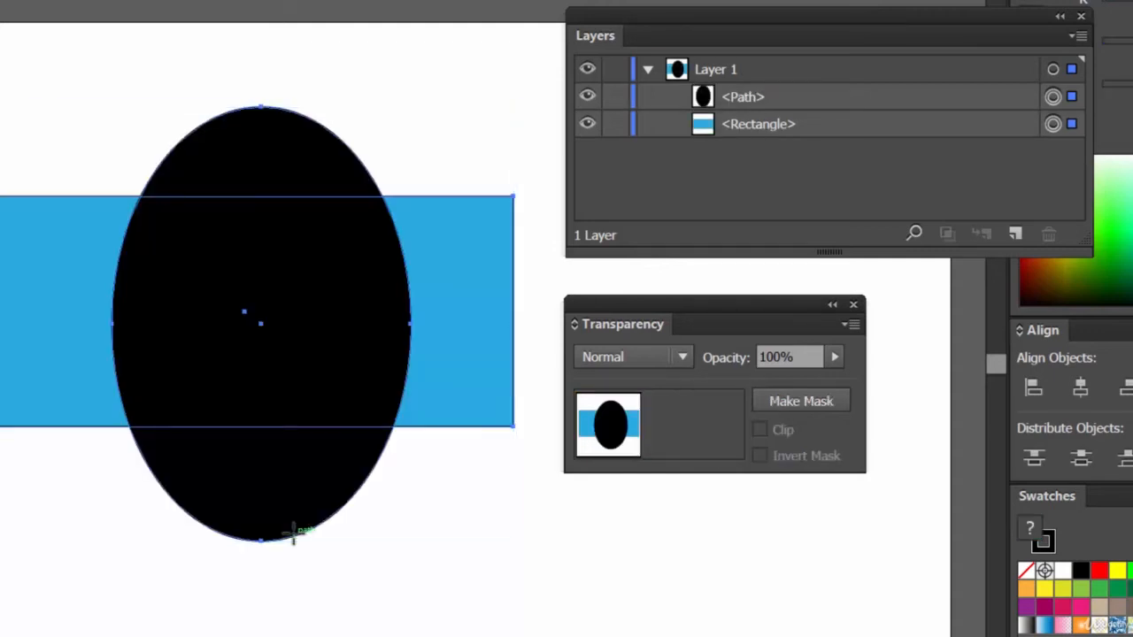
Step: Select only the black ellipse and reset it to the default white fill with a black stroke
click(867, 105)
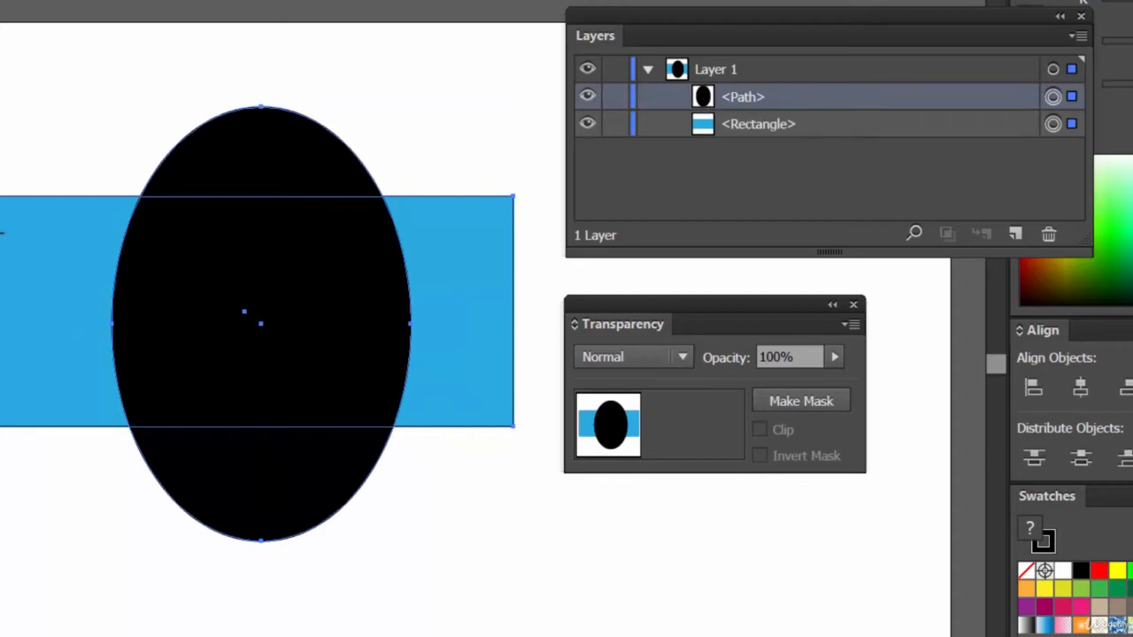
key(v)
click(303, 175)
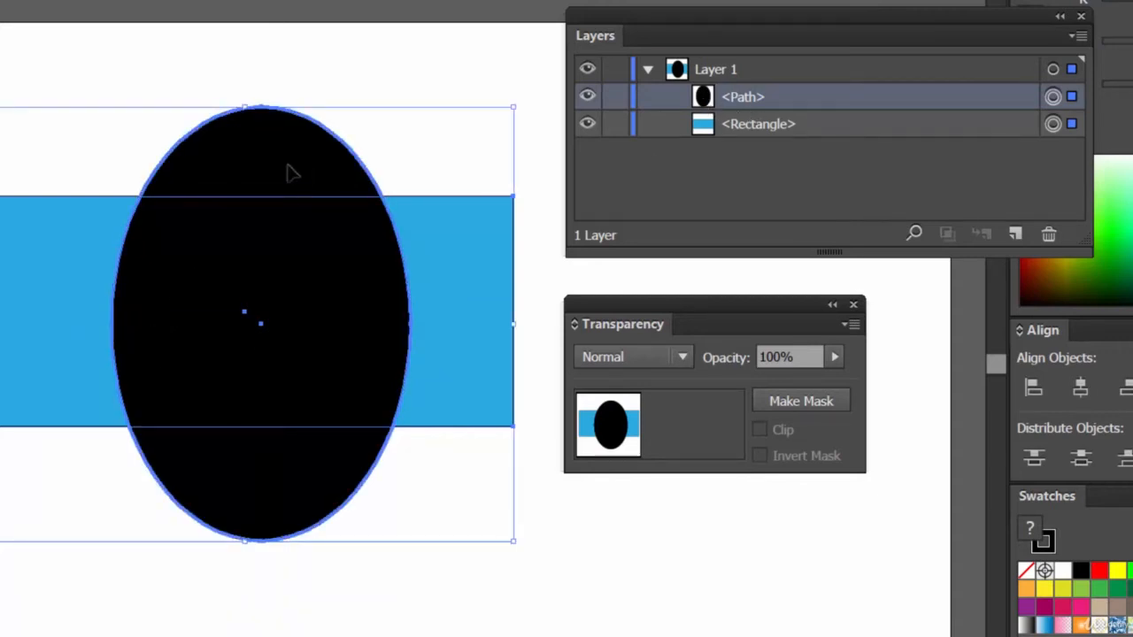
click(320, 78)
click(274, 157)
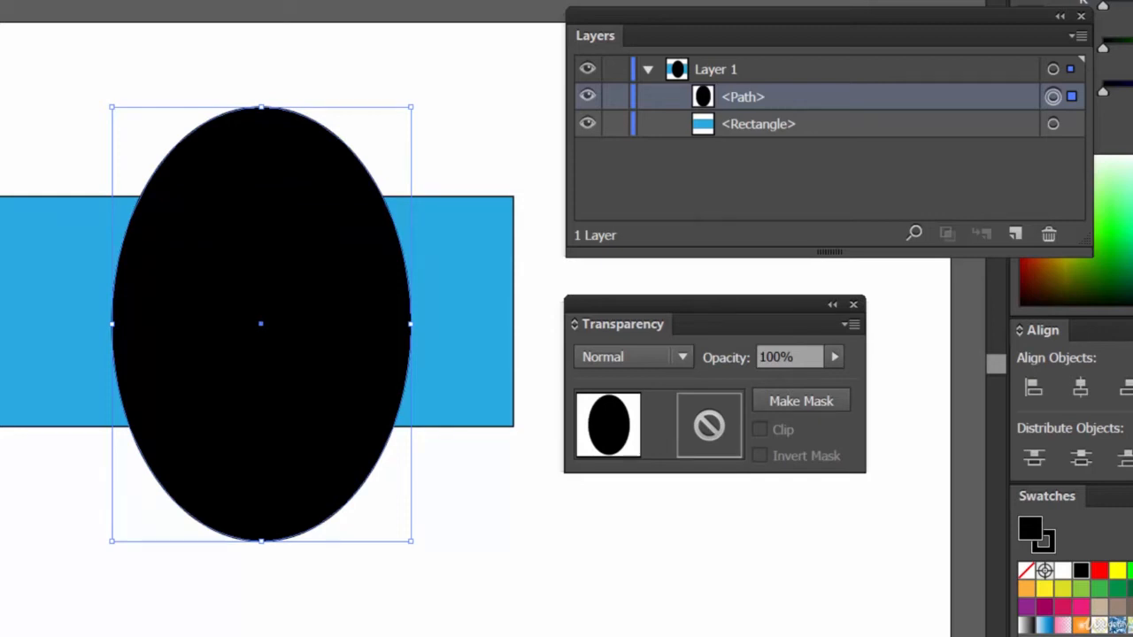
key(d)
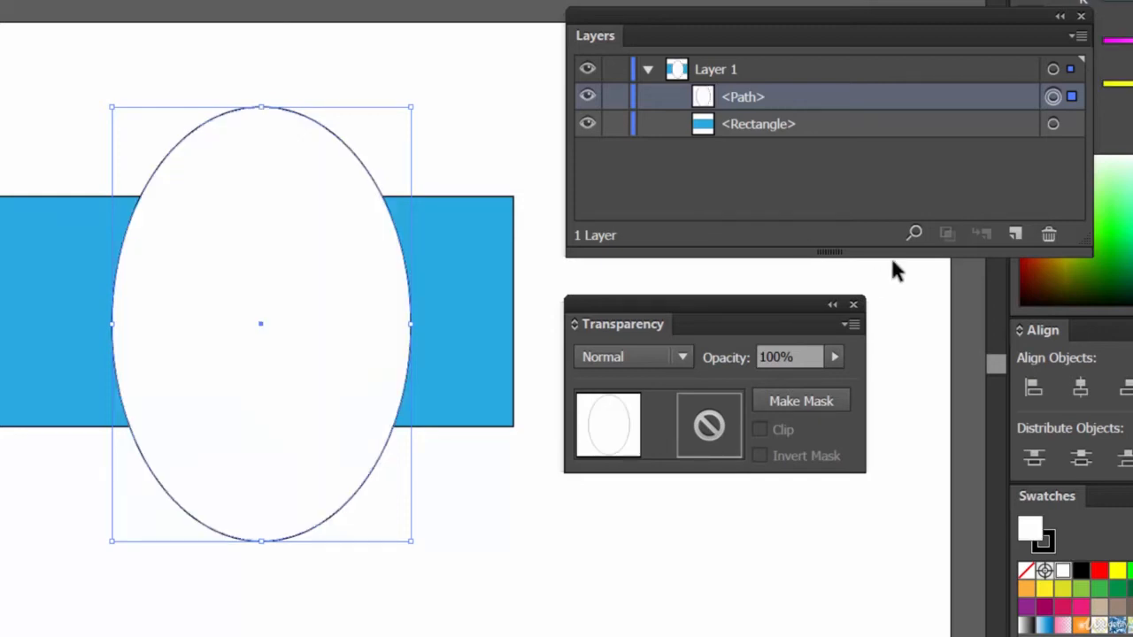
Step: Select both shapes, try an opacity mask with the white ellipse, then undo it
drag(455, 634, 180, 370)
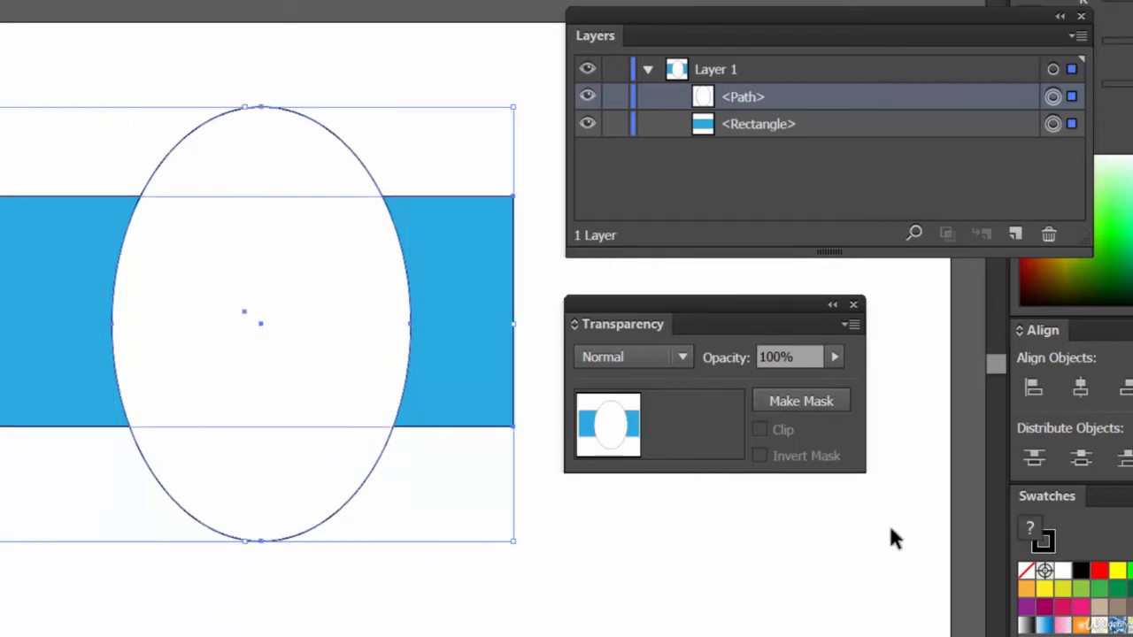
click(823, 403)
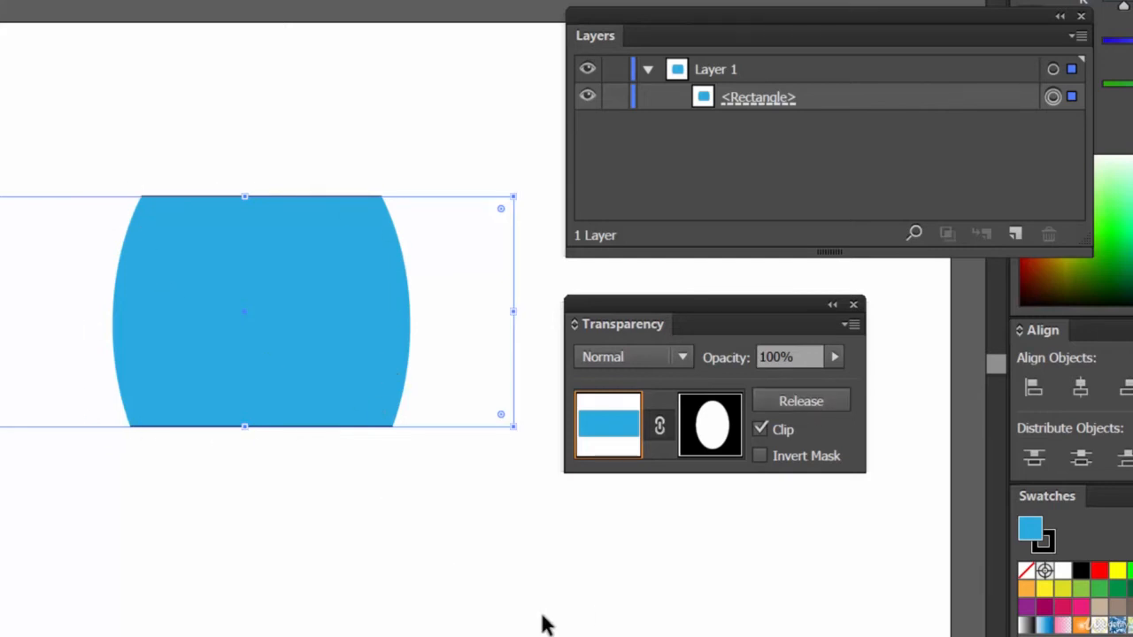
key(ctrl+z)
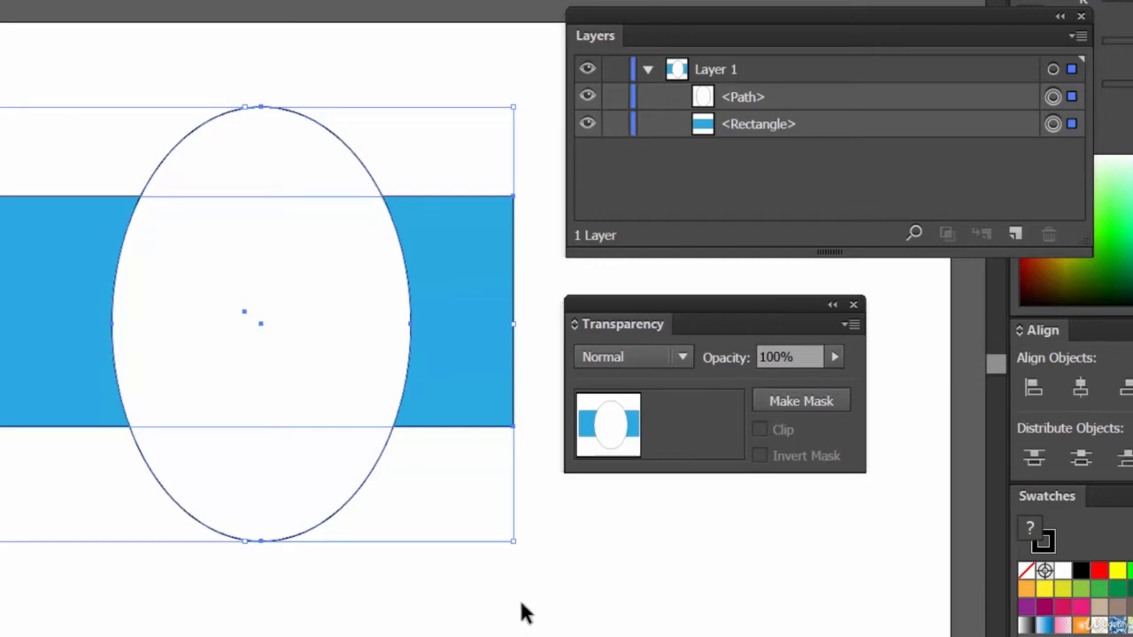
Step: Select only the white ellipse and fill it with a medium gray swatch
click(759, 99)
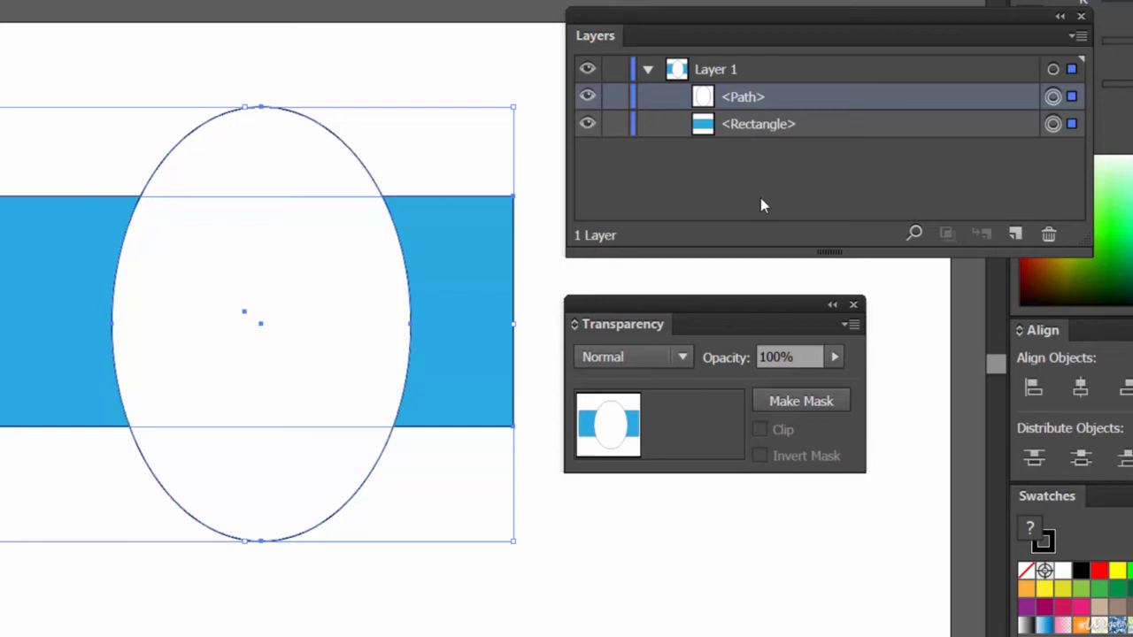
key(ctrl)
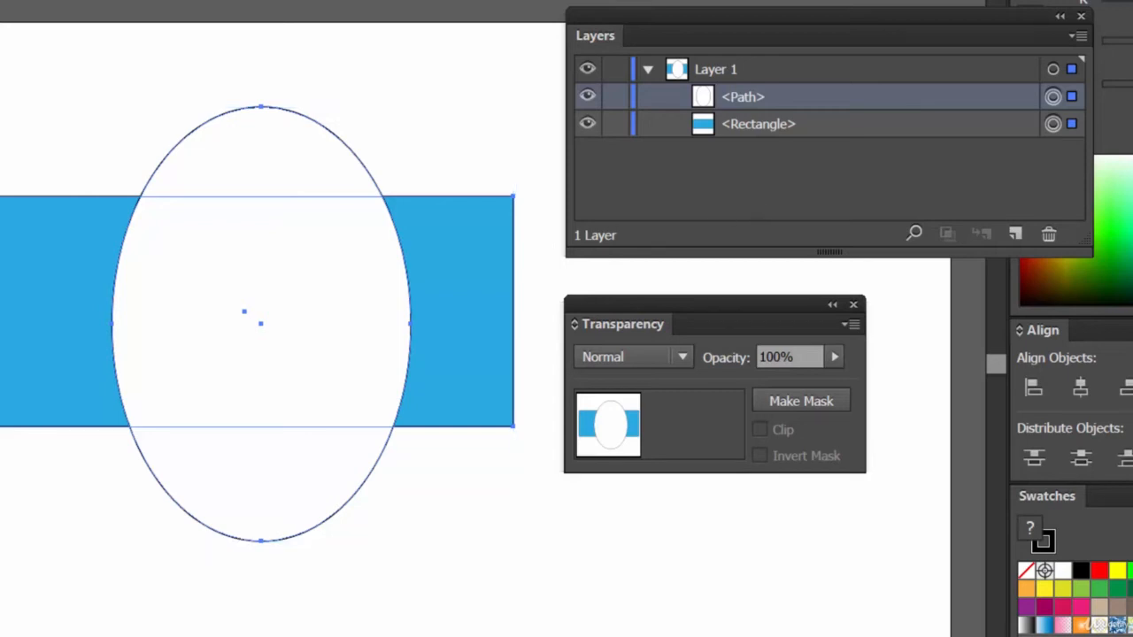
click(392, 45)
click(299, 173)
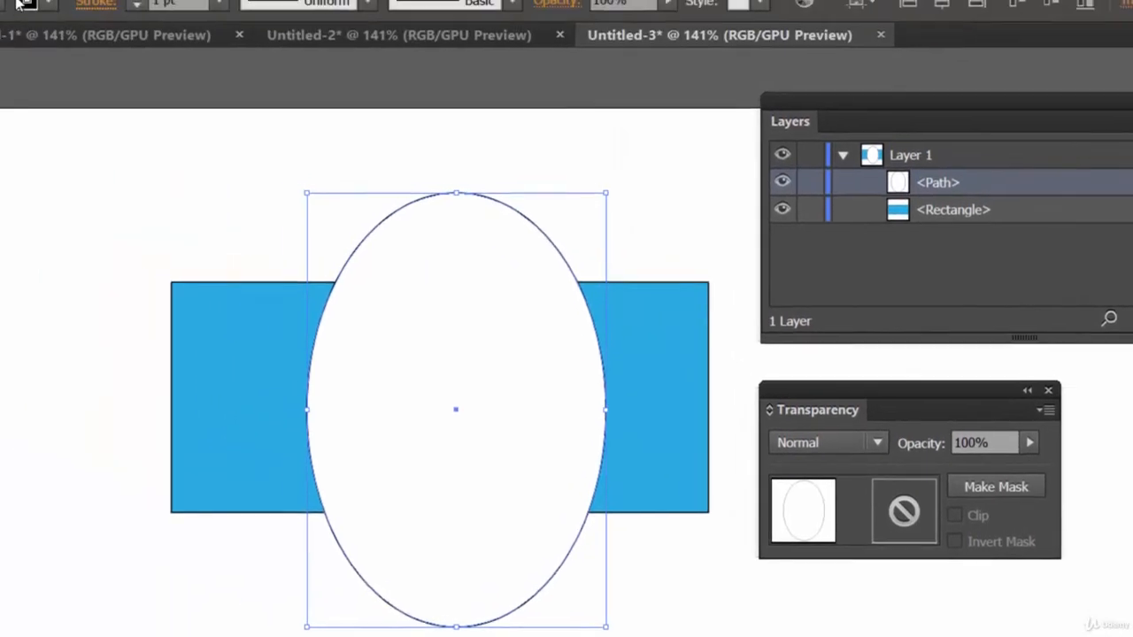
click(24, 4)
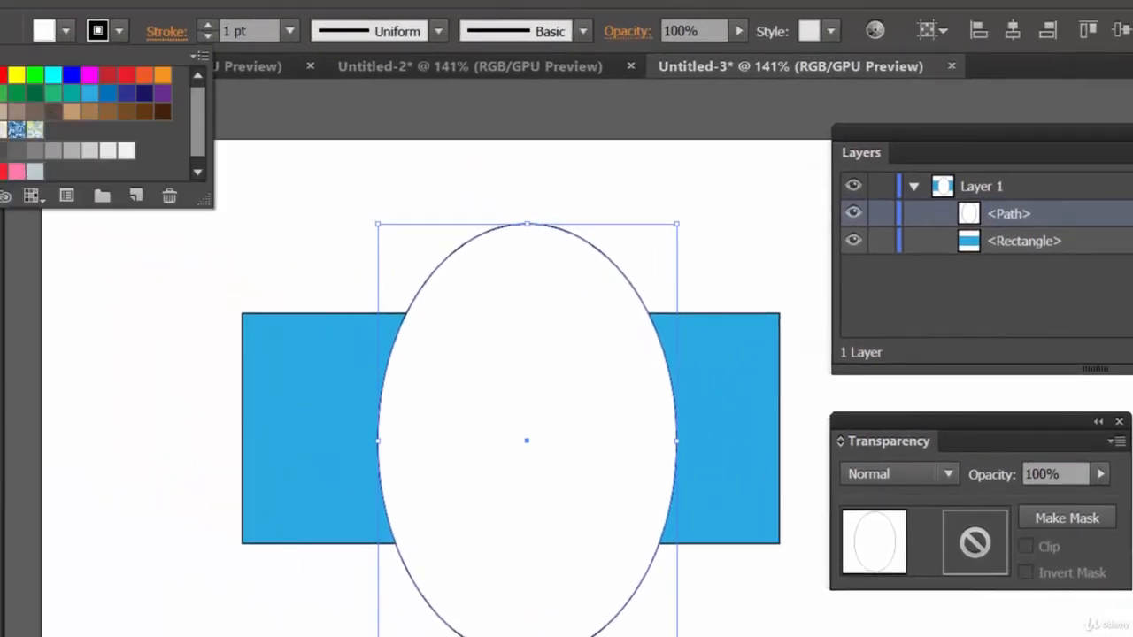
click(53, 158)
key(Escape)
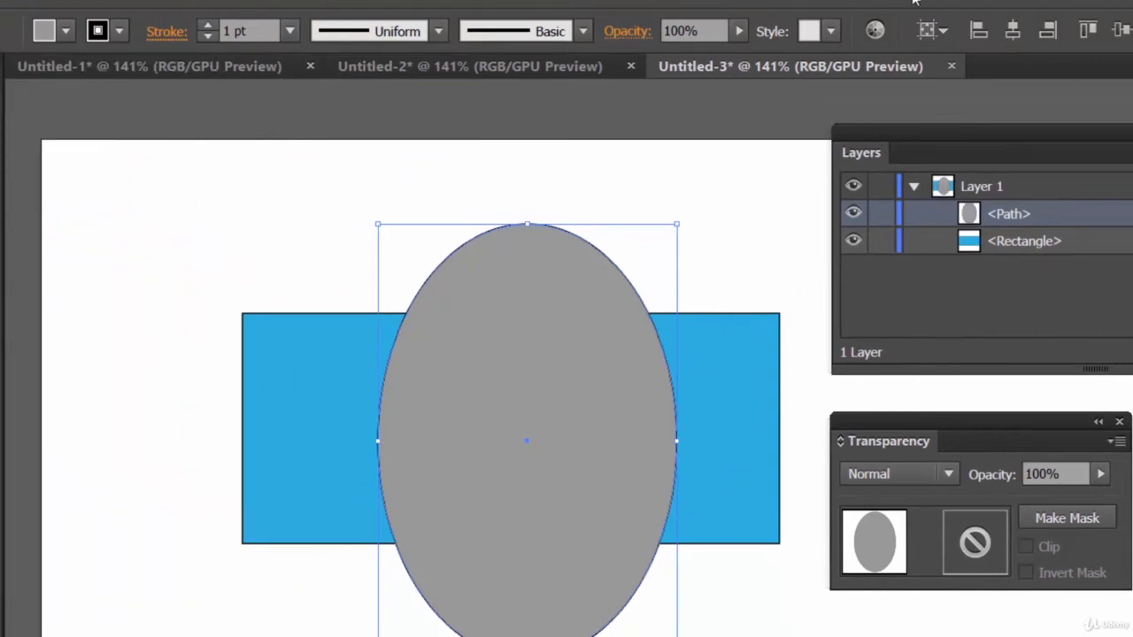
Step: Add the blue rectangle to the selection, try an opacity mask with the gray ellipse, then undo it
shift+click(324, 319)
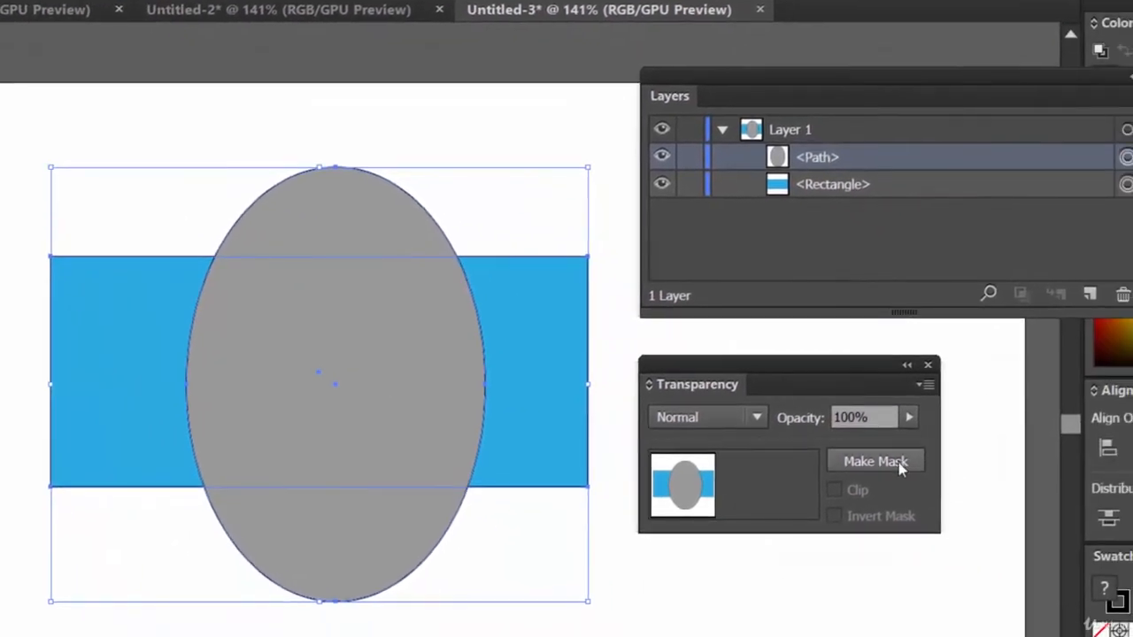
click(898, 462)
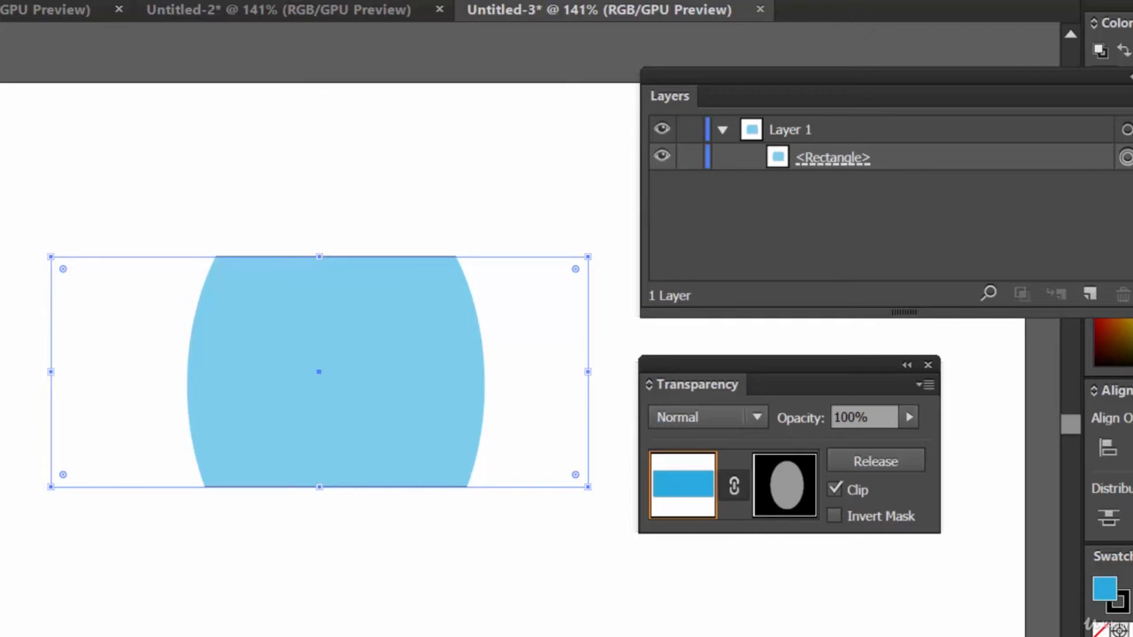
key(ctrl+z)
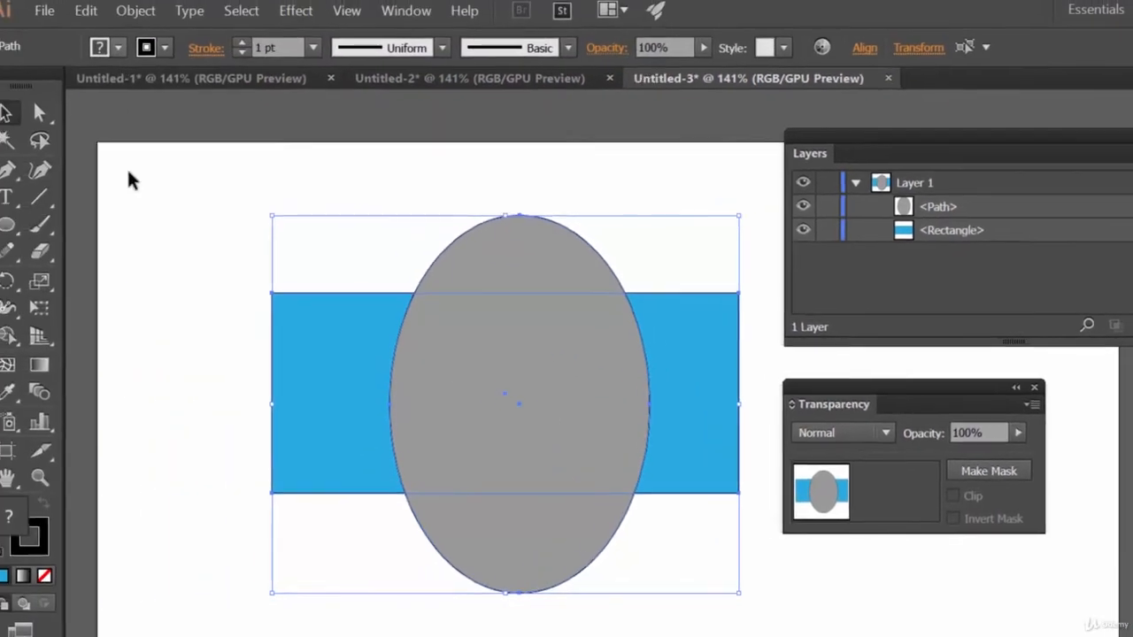
Step: Select only the gray ellipse and fill it with the white-to-black linear gradient swatch
click(124, 276)
click(543, 258)
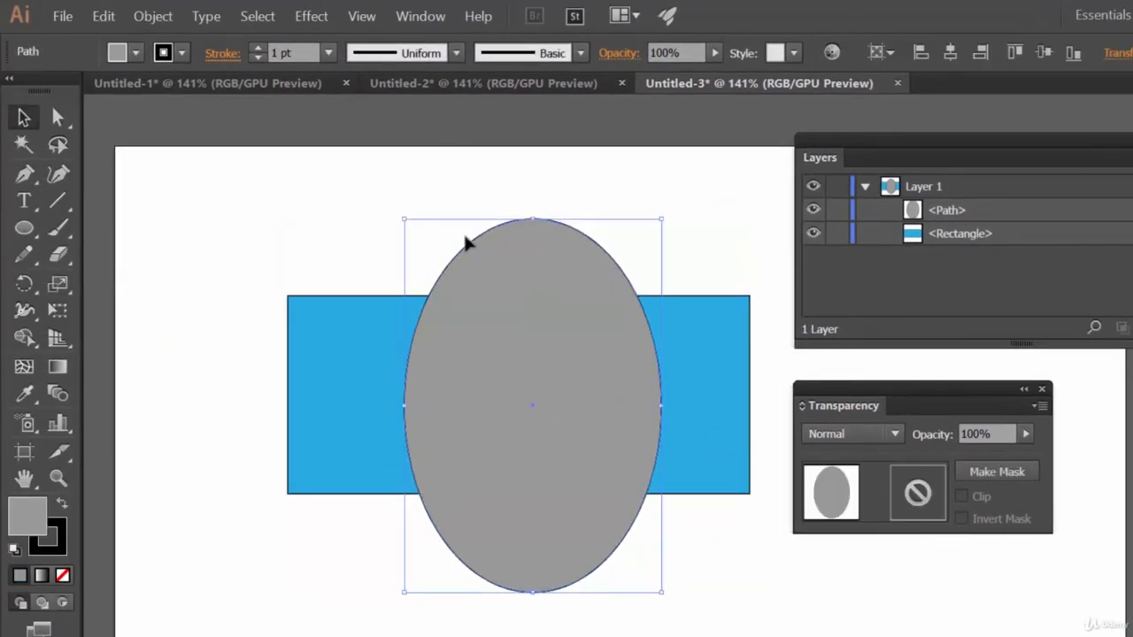
click(137, 54)
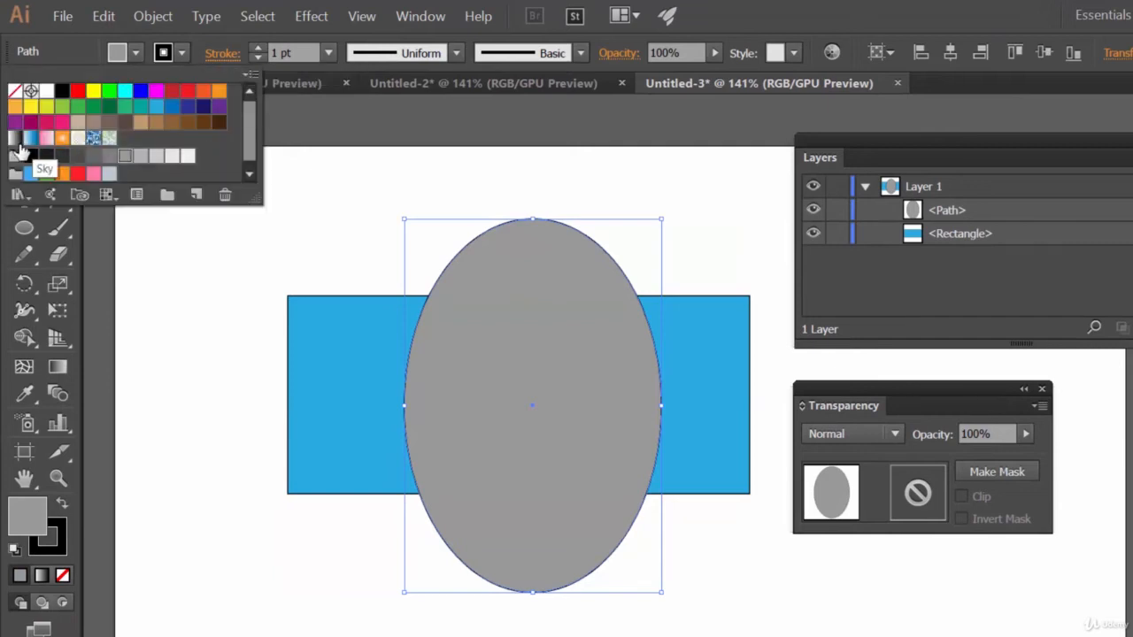
click(15, 139)
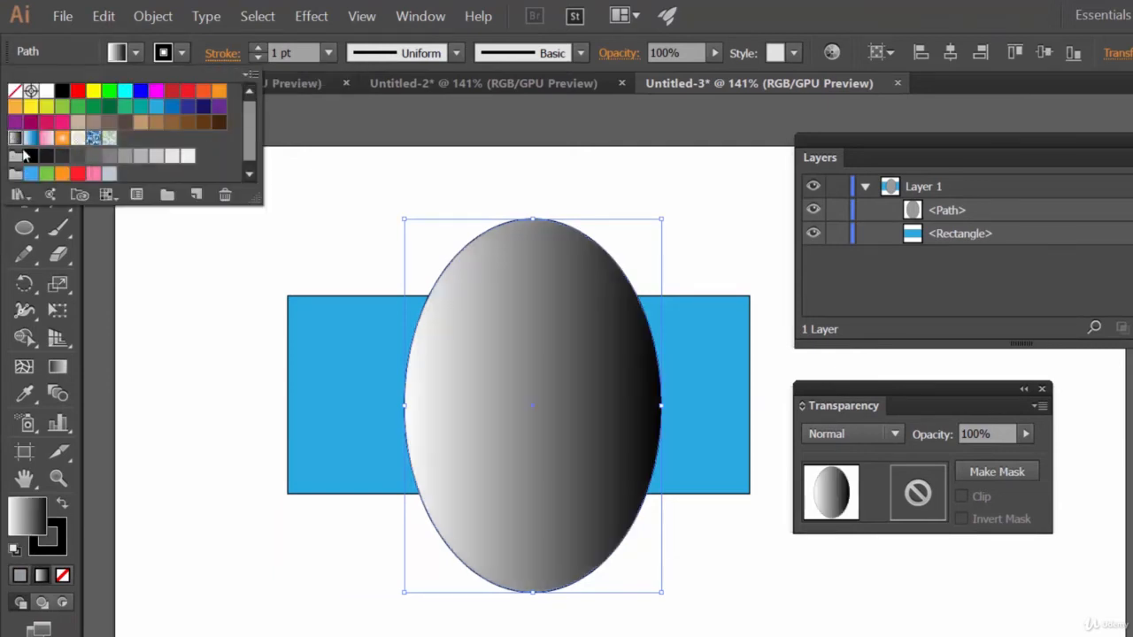
key(Escape)
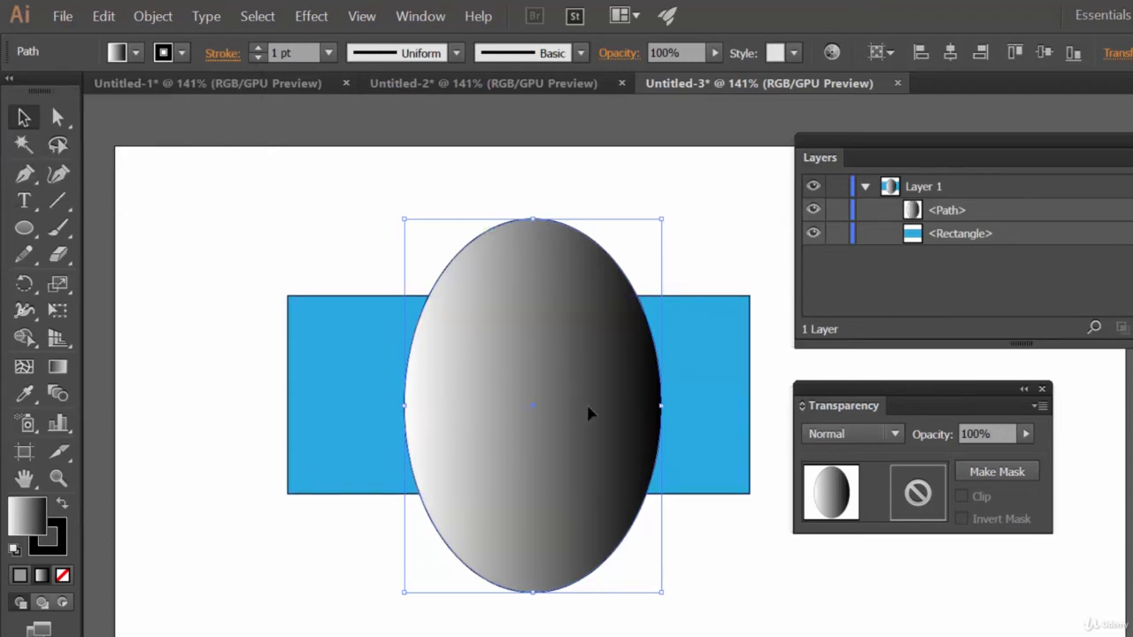
Step: Show the Gradient panel and place it clear of the Transparency panel
click(315, 19)
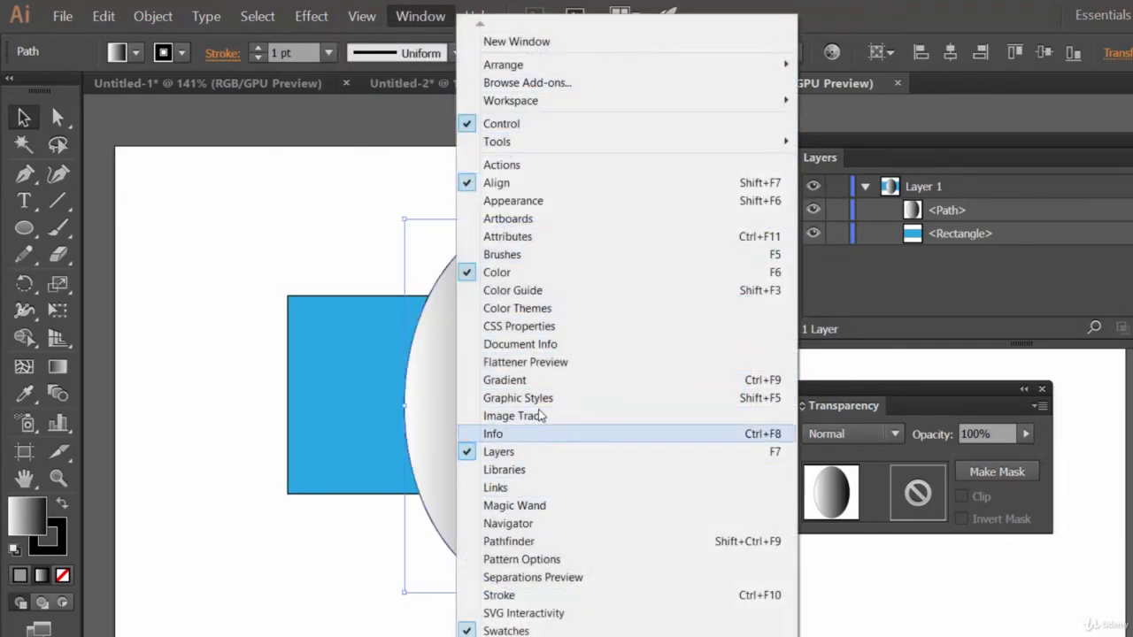
click(505, 379)
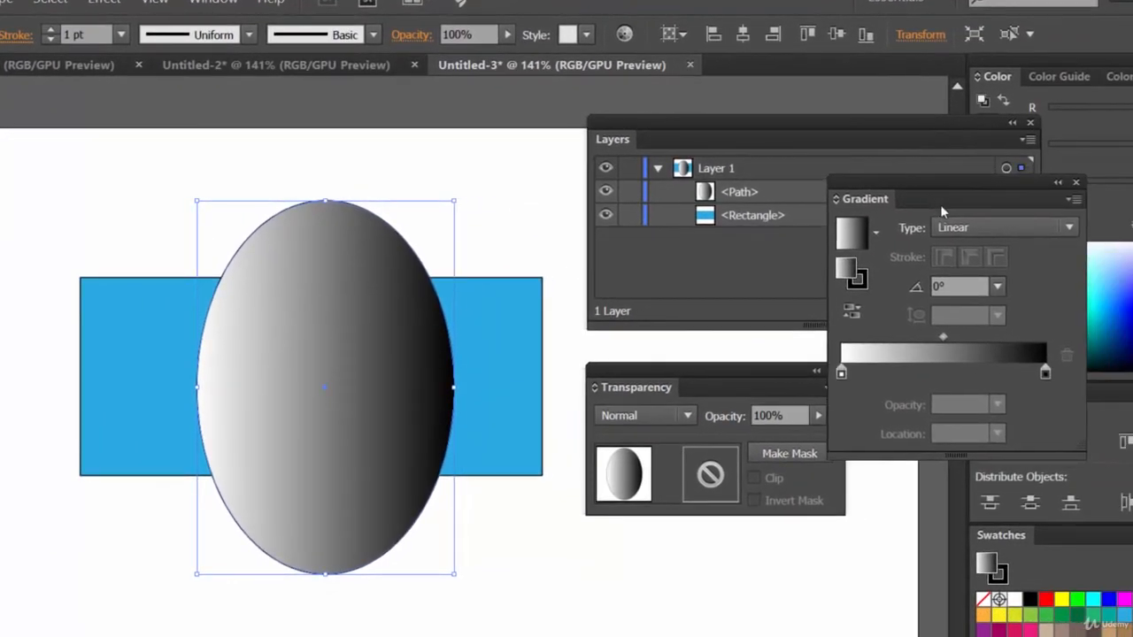
drag(940, 205, 970, 210)
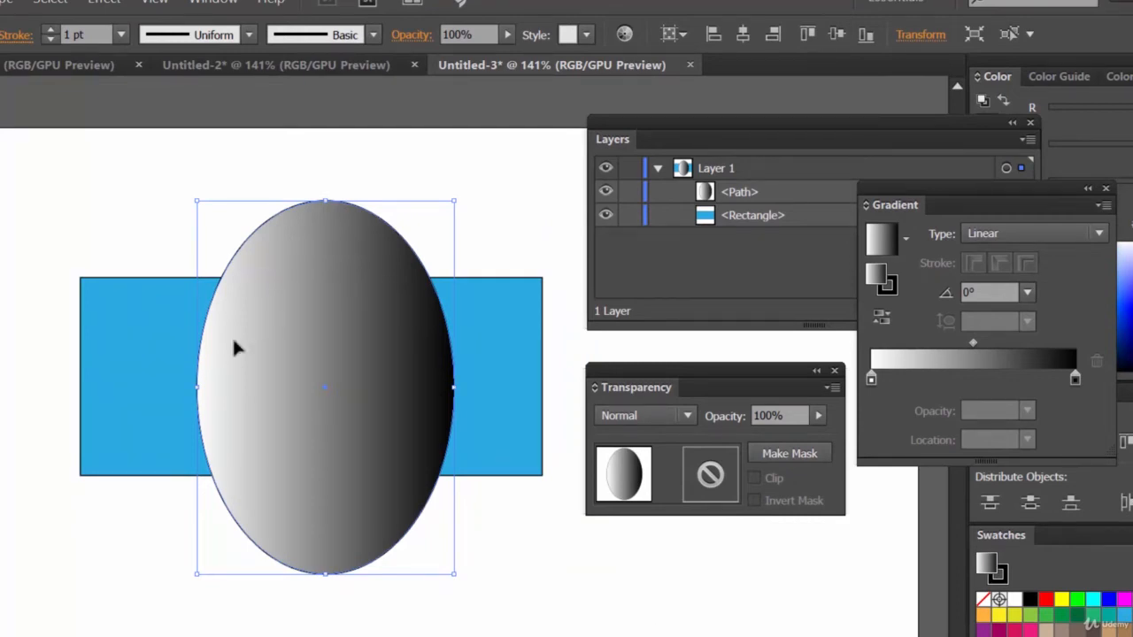
Step: Select both shapes, make an opacity mask from the gradient ellipse over the blue rectangle, and deselect the result
drag(398, 635, 156, 423)
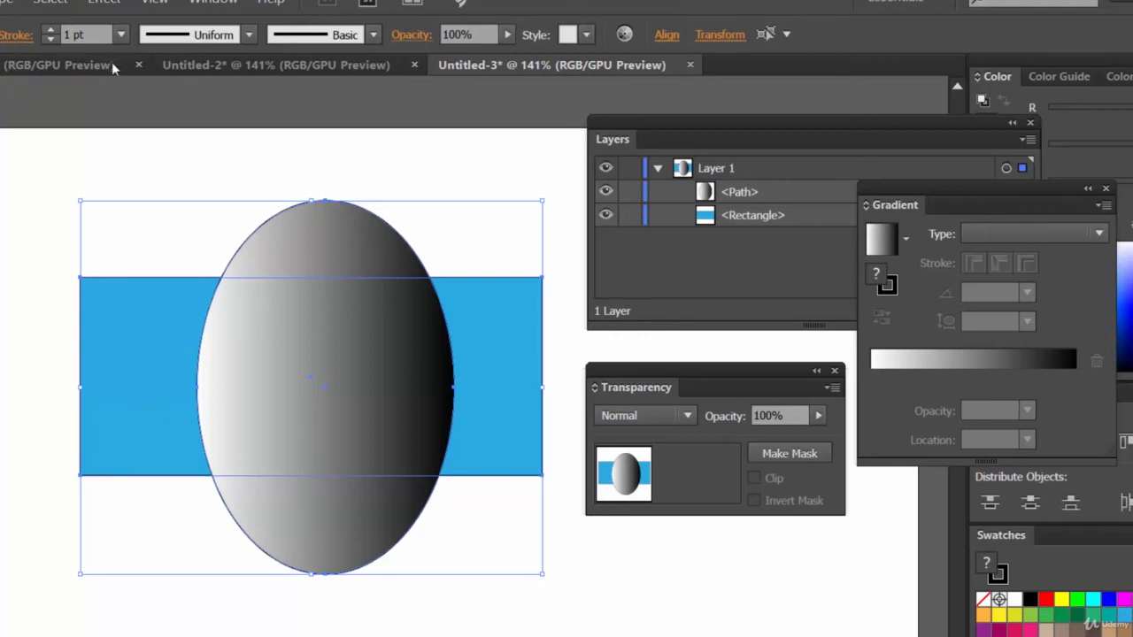
click(800, 454)
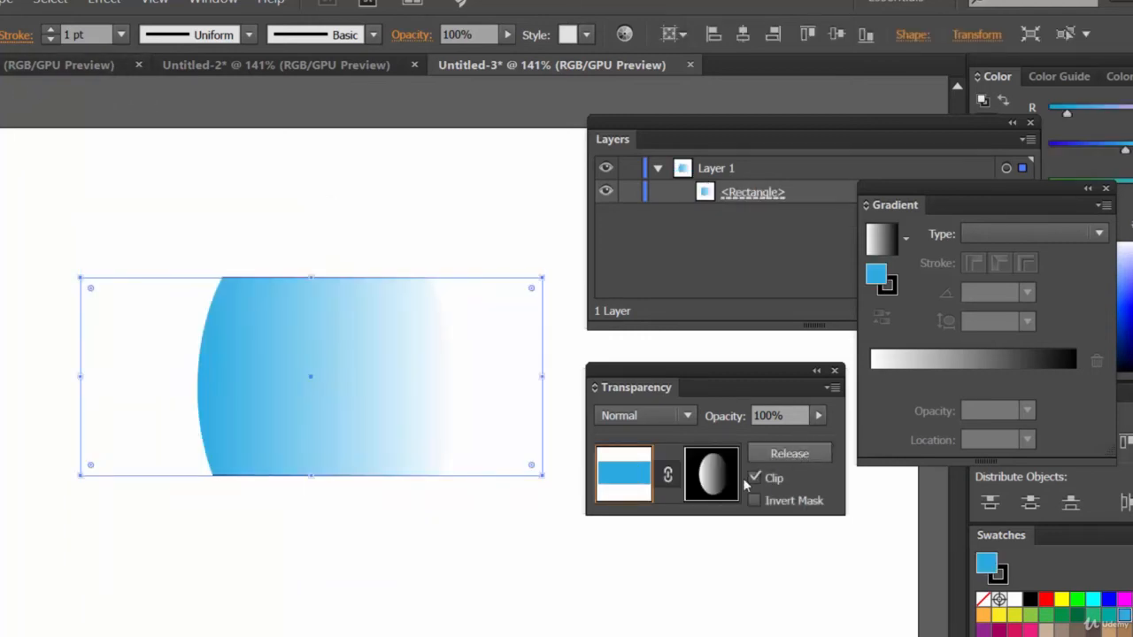
click(343, 572)
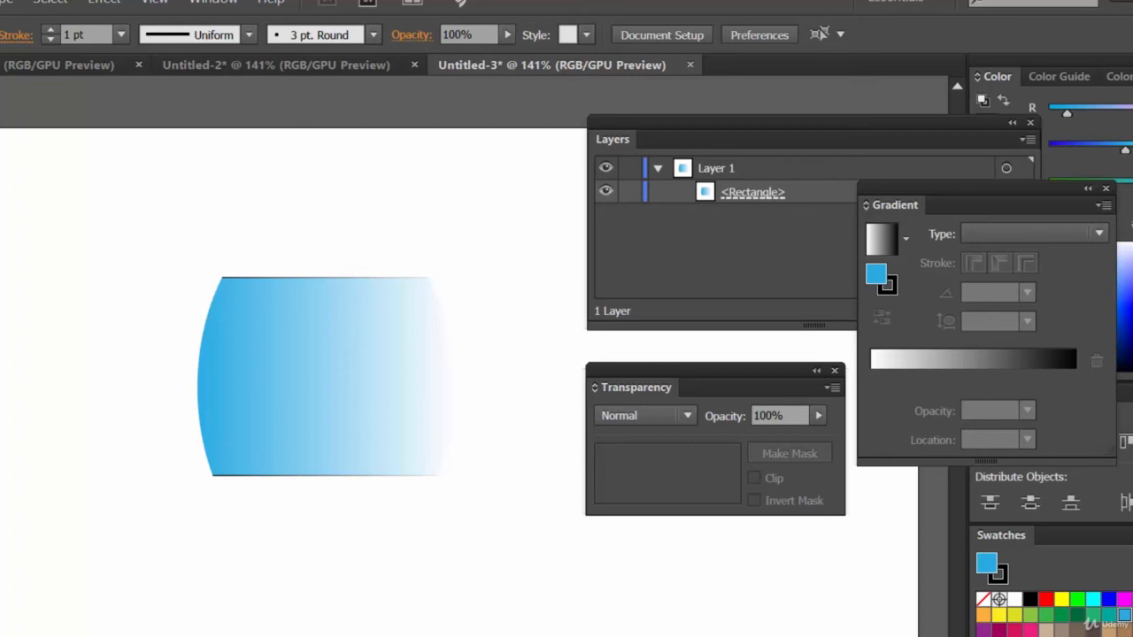
Step: Reposition the Transparency panel just below the Layers panel, leaving the masked rectangle deselected
click(176, 432)
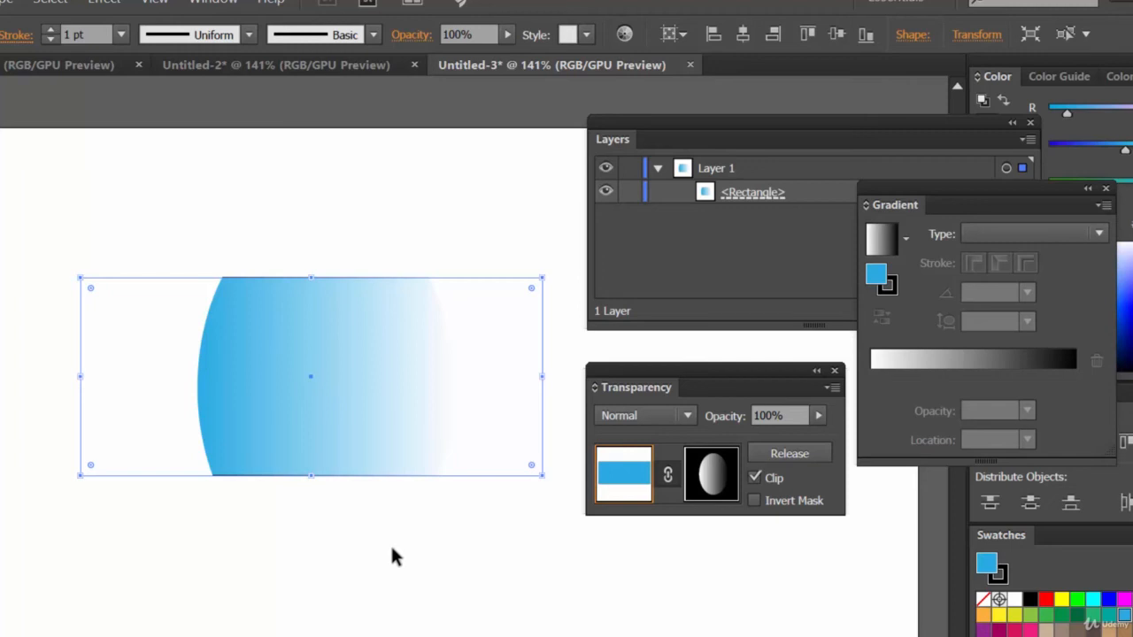
drag(720, 378, 731, 346)
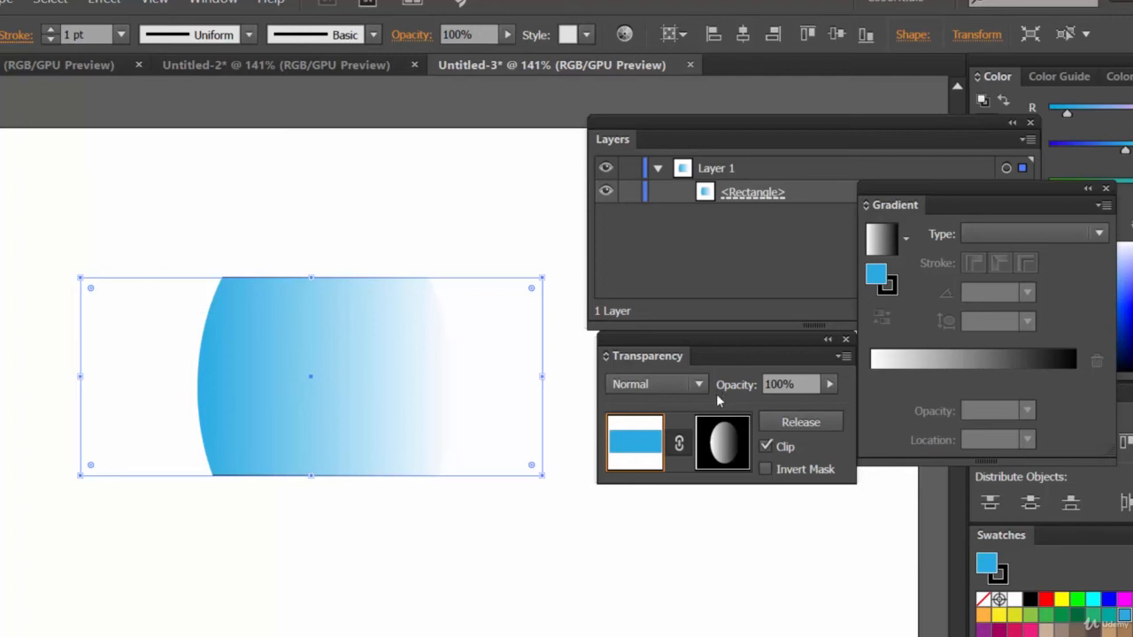
click(395, 557)
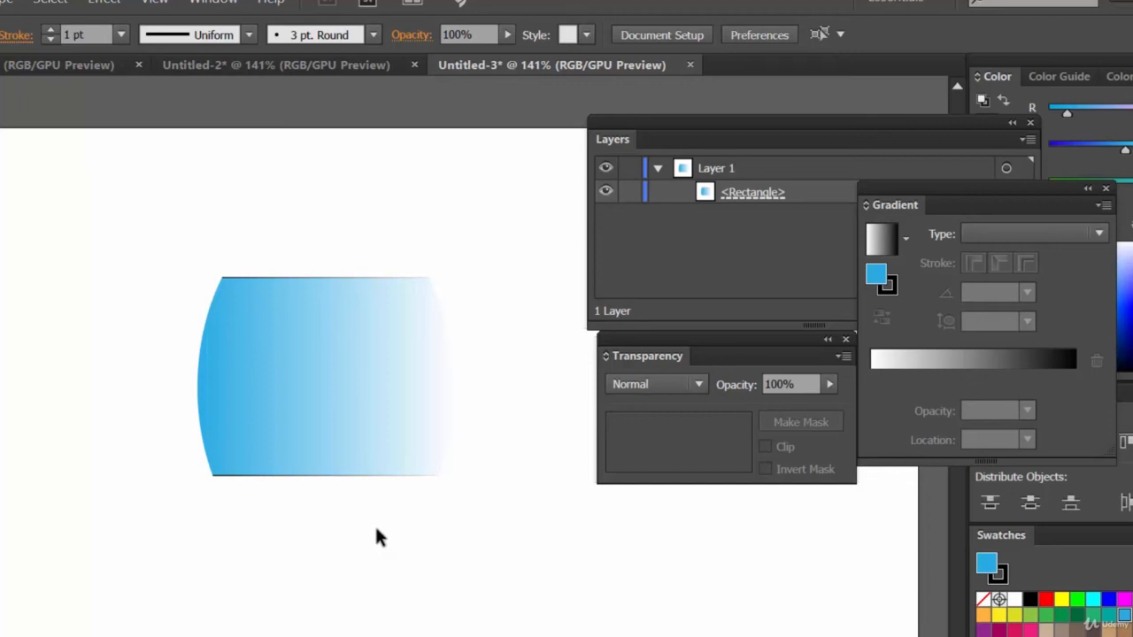
drag(726, 348, 726, 403)
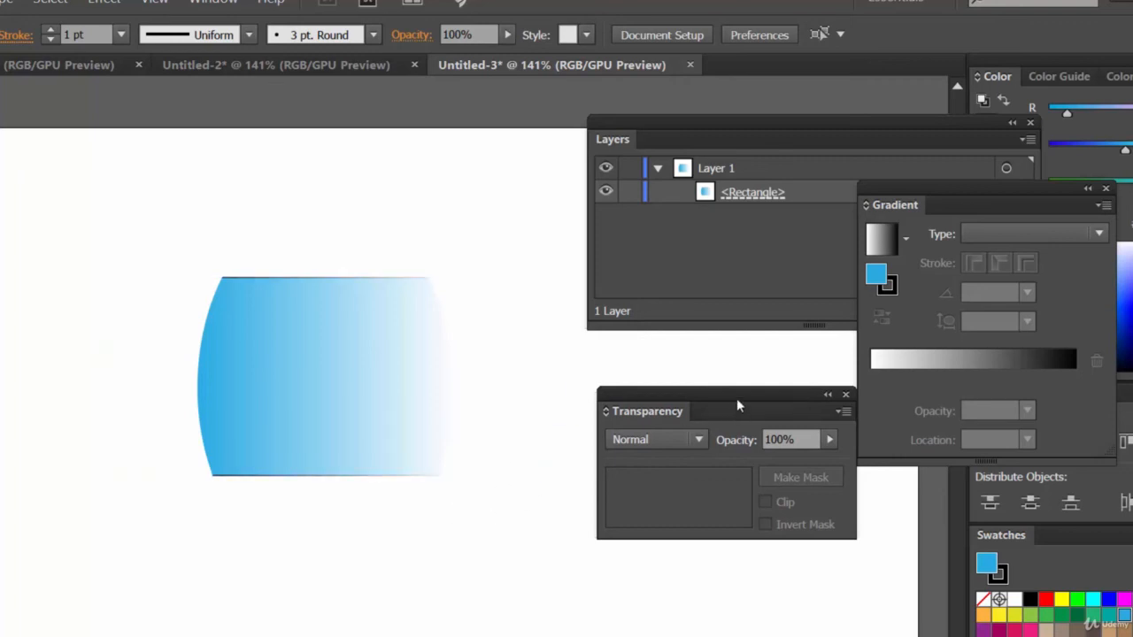
mouse_move(736, 399)
mouse_down()
mouse_move(742, 415)
mouse_move(744, 384)
mouse_up()
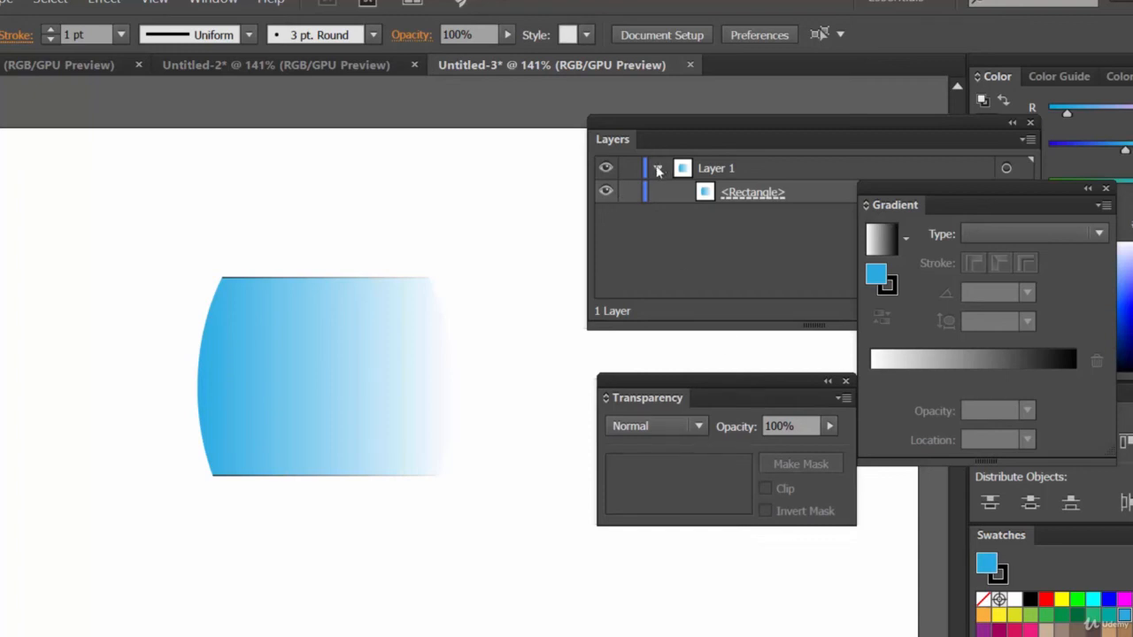
Step: Select the masked blue rectangle and activate its opacity mask for editing
click(299, 329)
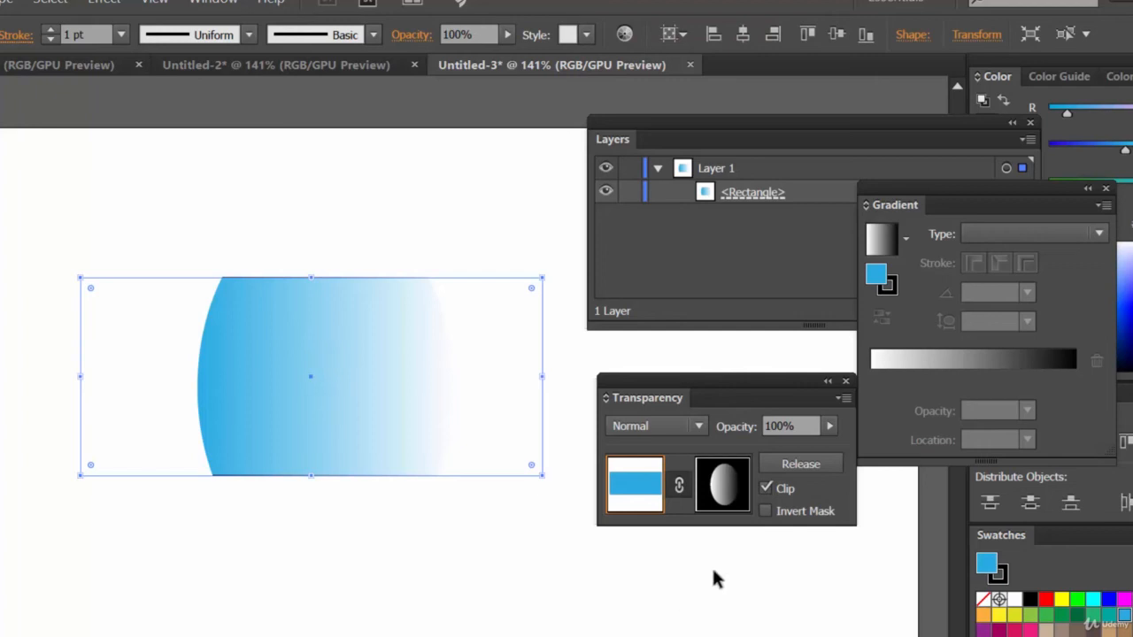
drag(736, 390, 733, 376)
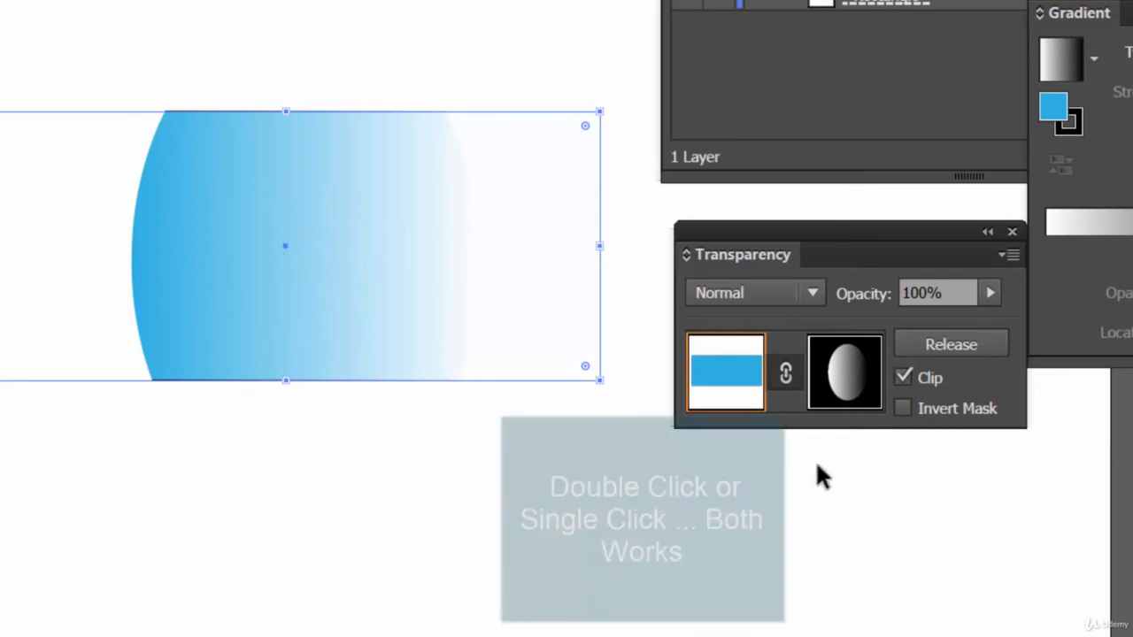
click(848, 390)
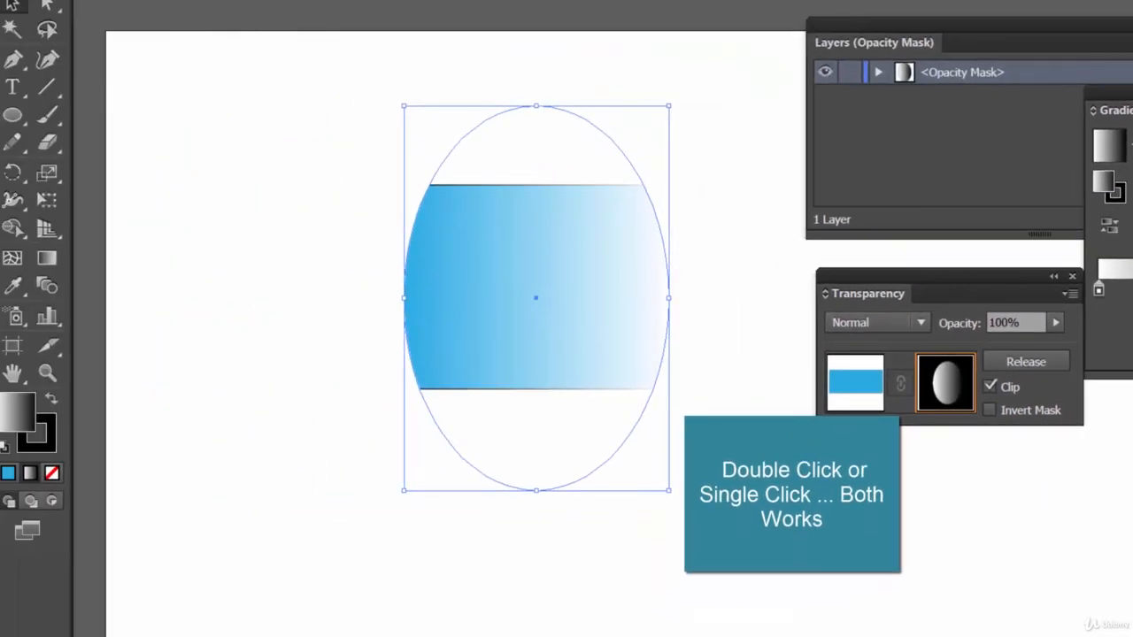
Step: Redraw the mask ellipse's gradient in several directions with the Gradient tool, ending with a diagonal from upper right to lower left at about -155.4°
click(47, 257)
drag(455, 261, 599, 392)
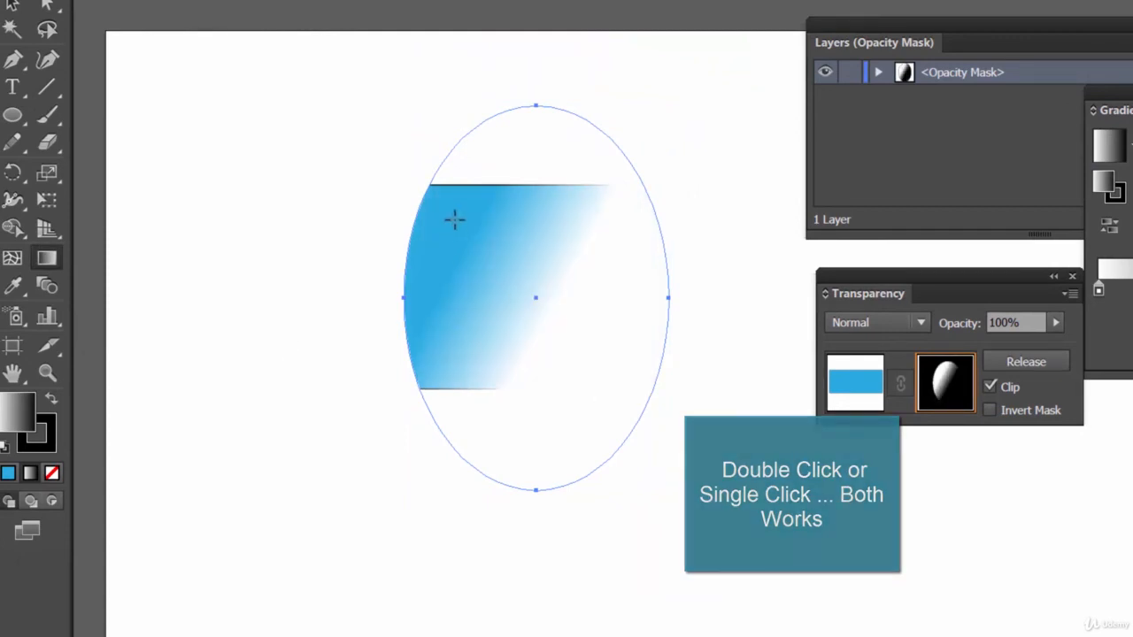
drag(460, 195, 470, 282)
drag(505, 142, 535, 297)
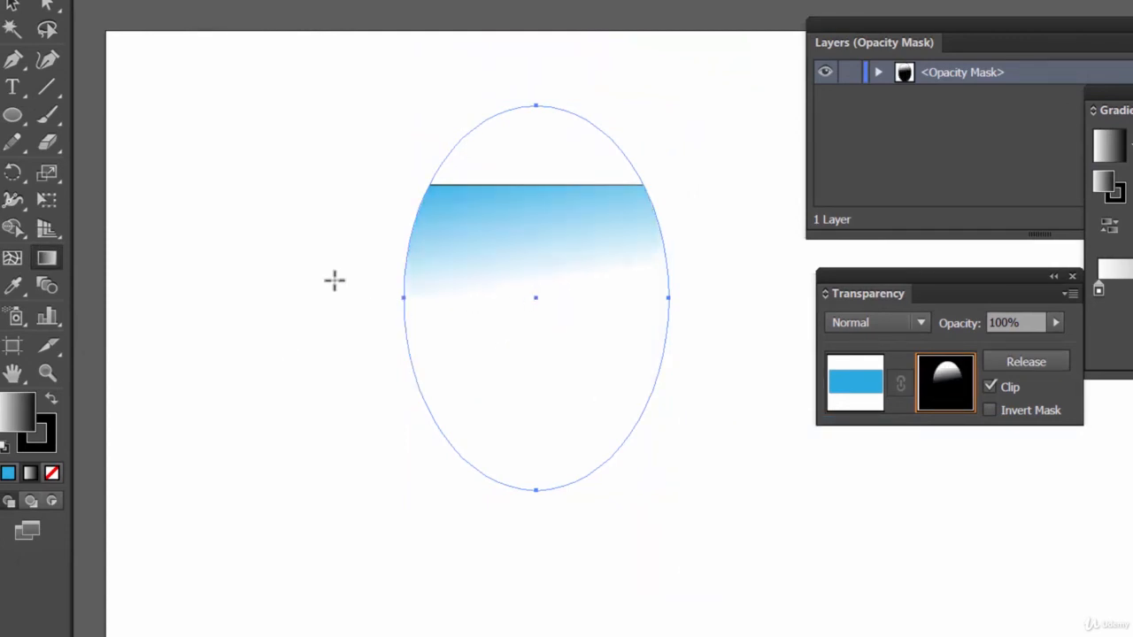
drag(392, 336, 525, 335)
drag(652, 539, 404, 283)
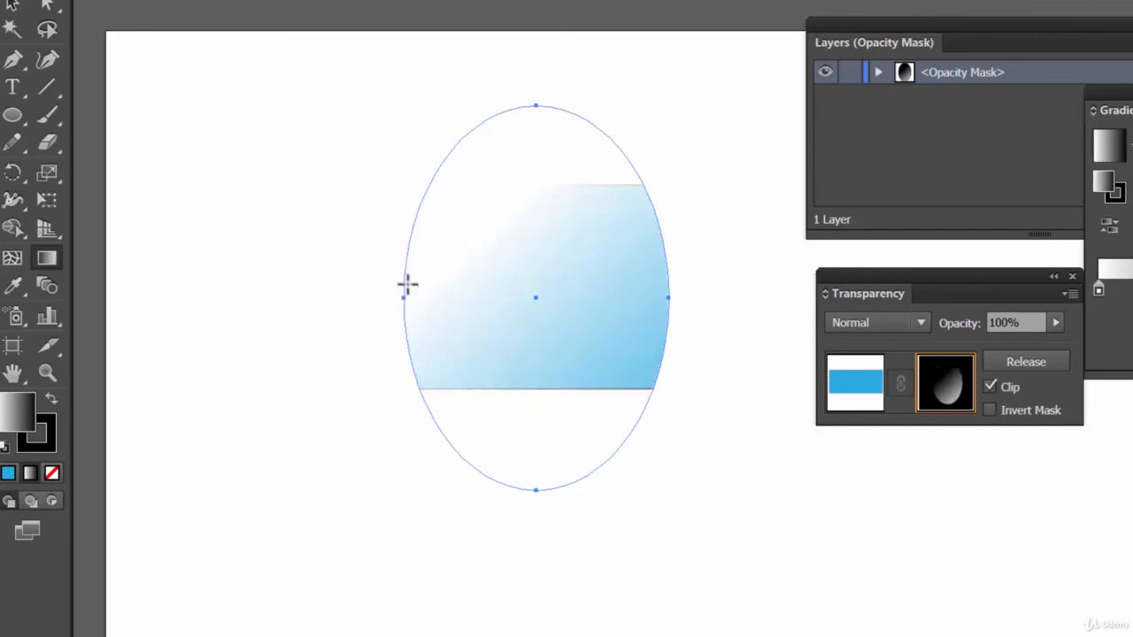
drag(722, 304, 539, 365)
drag(716, 222, 394, 392)
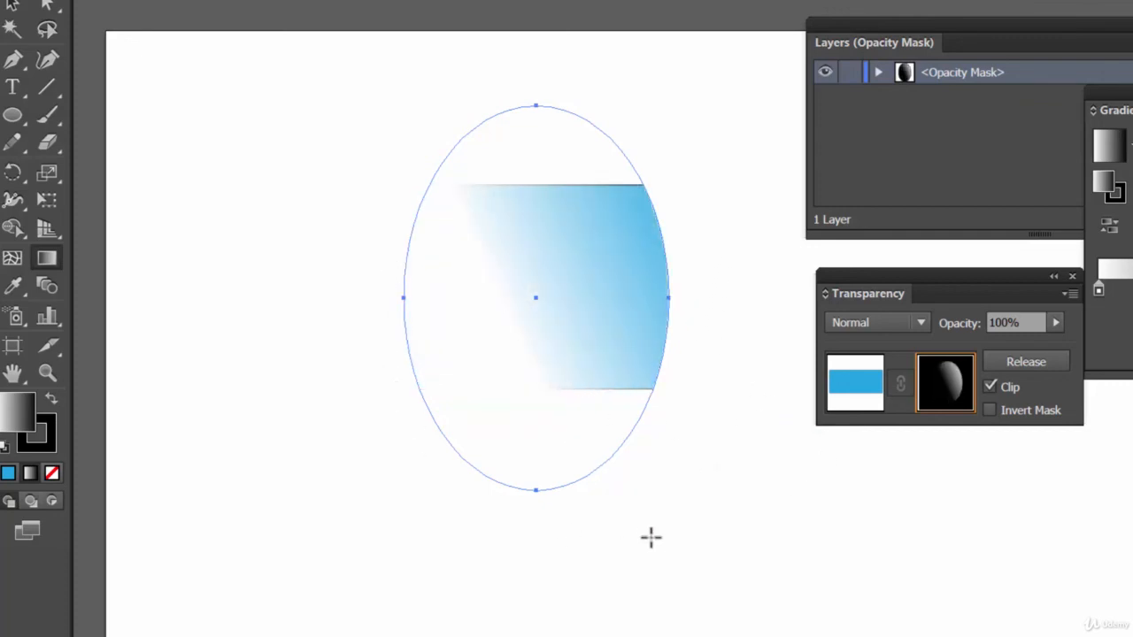
Step: Move the Layers panel clear of the Gradient panel and expand the <Opacity Mask> entry to examine its path, leaving it collapsed
drag(967, 33, 902, 20)
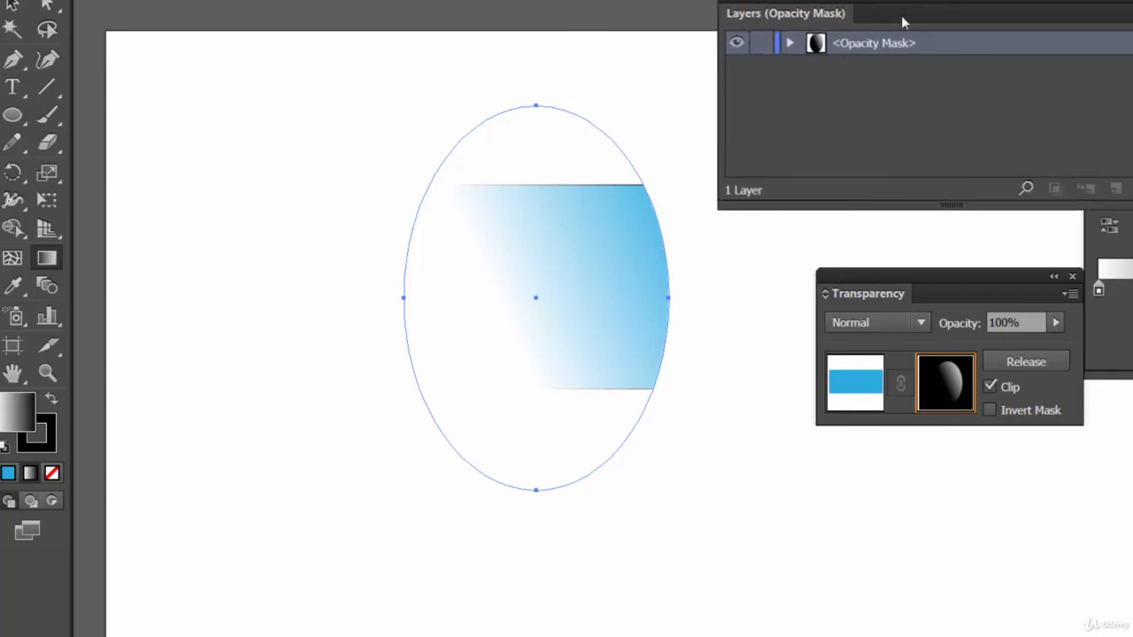
click(789, 44)
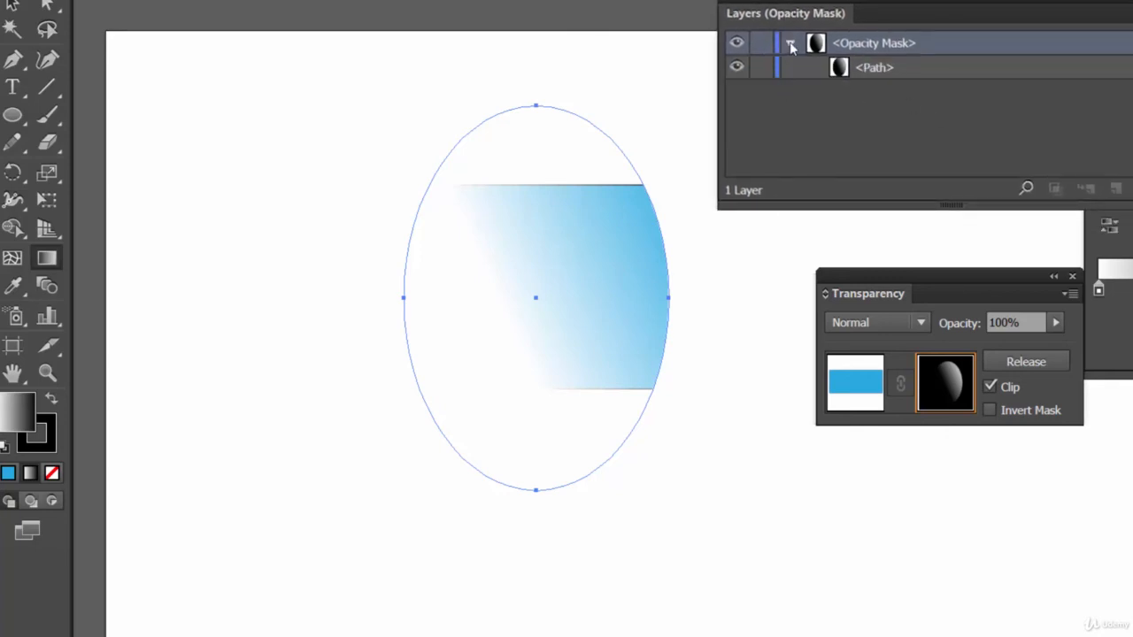
click(789, 43)
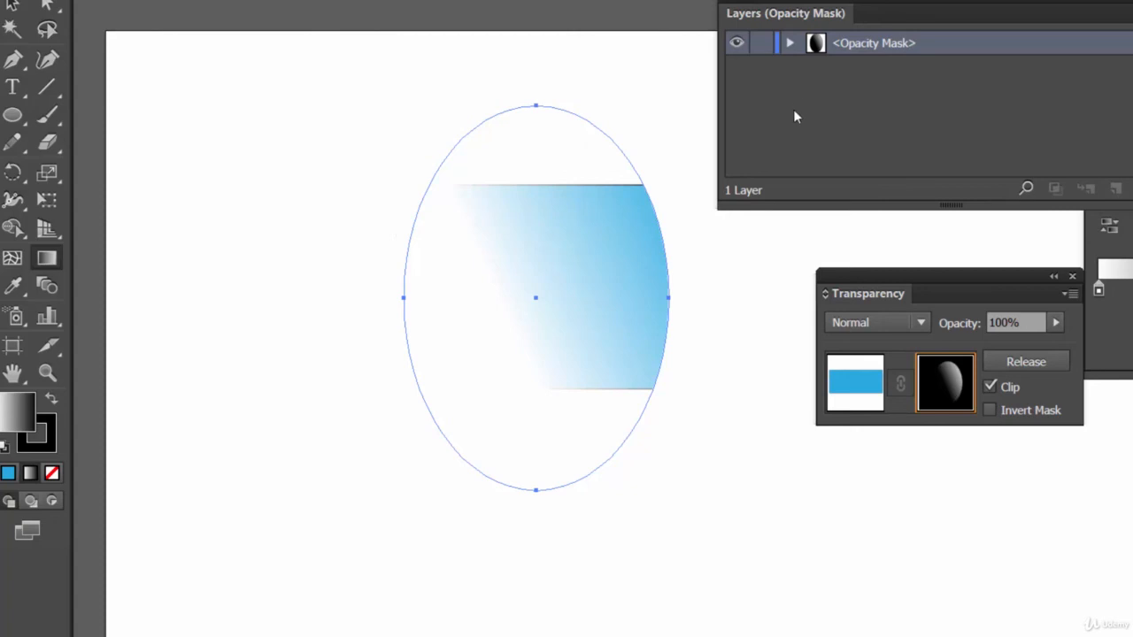
click(790, 44)
click(790, 44)
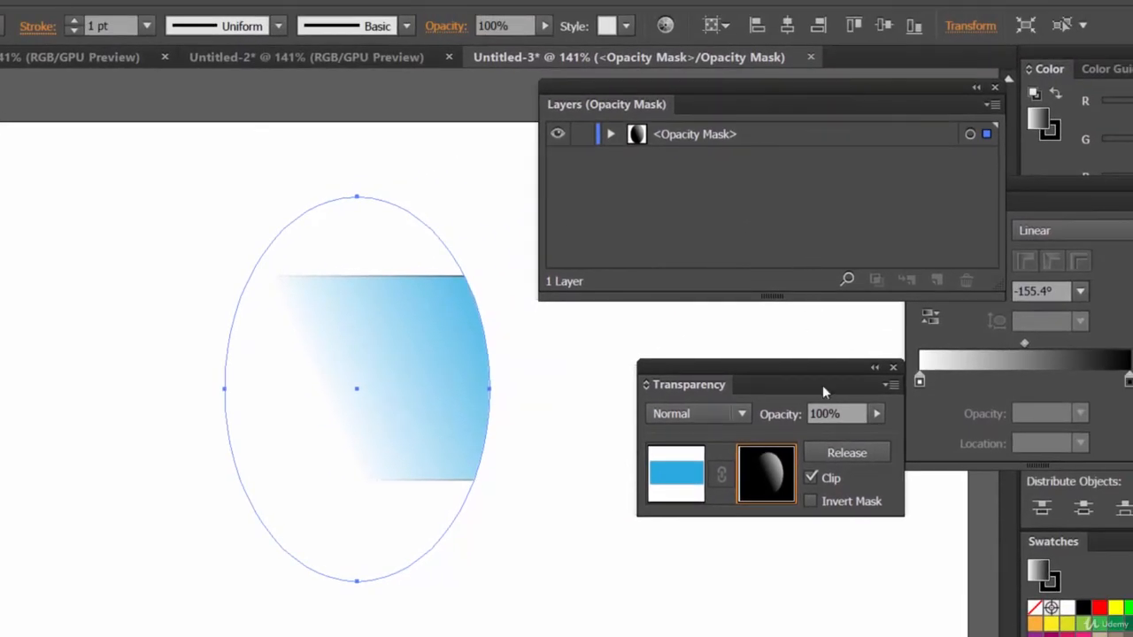
Step: Switch between editing the blue rectangle and its opacity mask to compare their layer entries, finishing in normal artwork editing
click(680, 478)
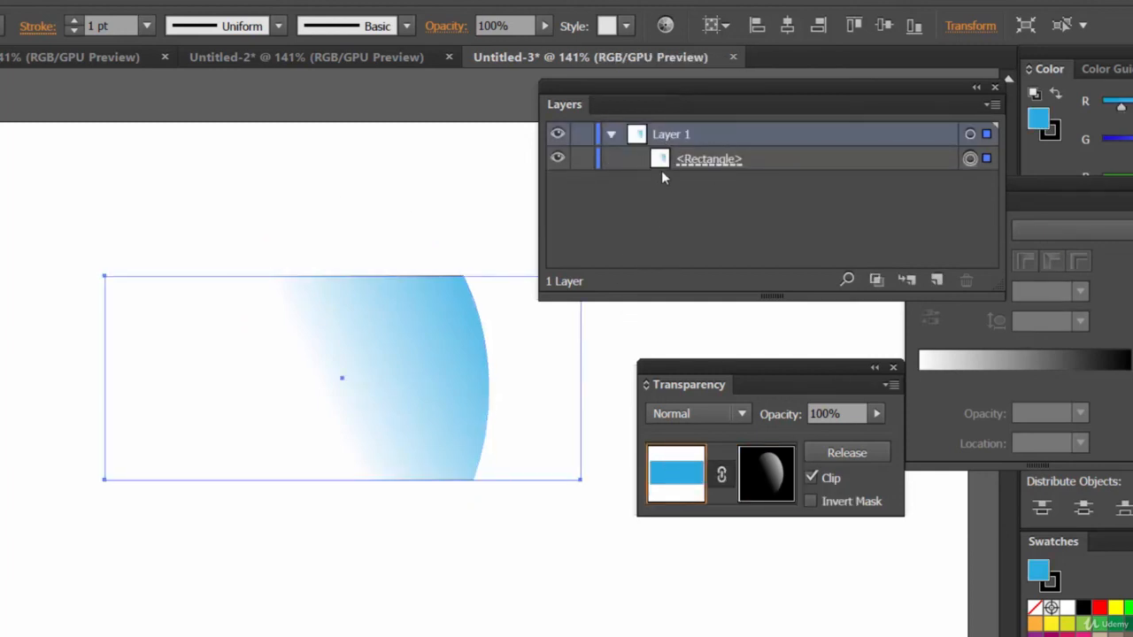
click(796, 160)
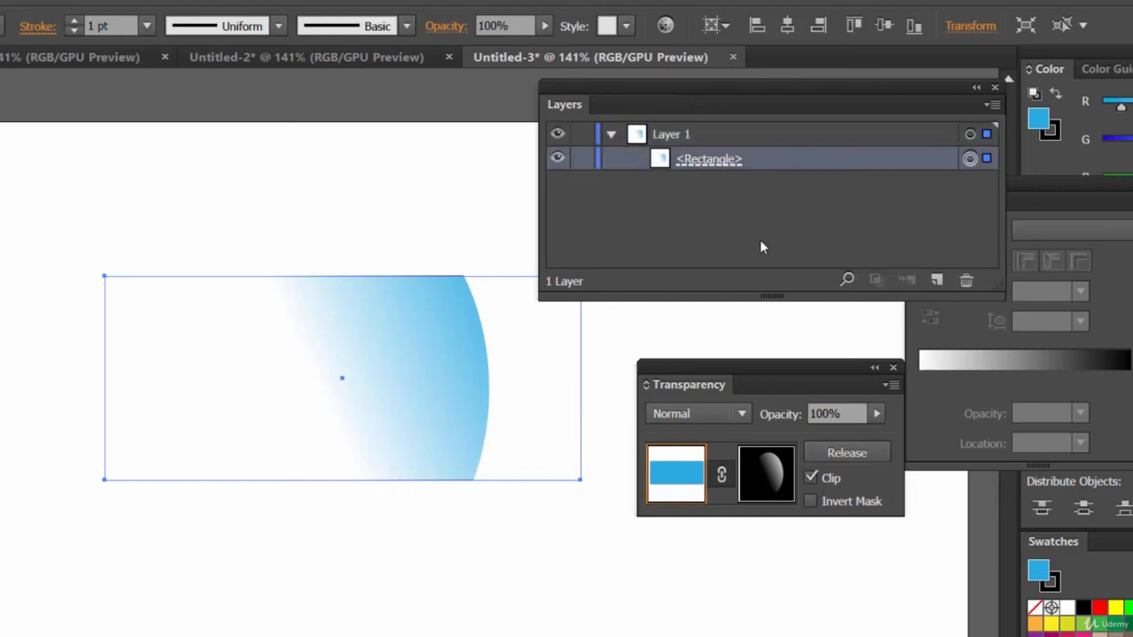
click(768, 477)
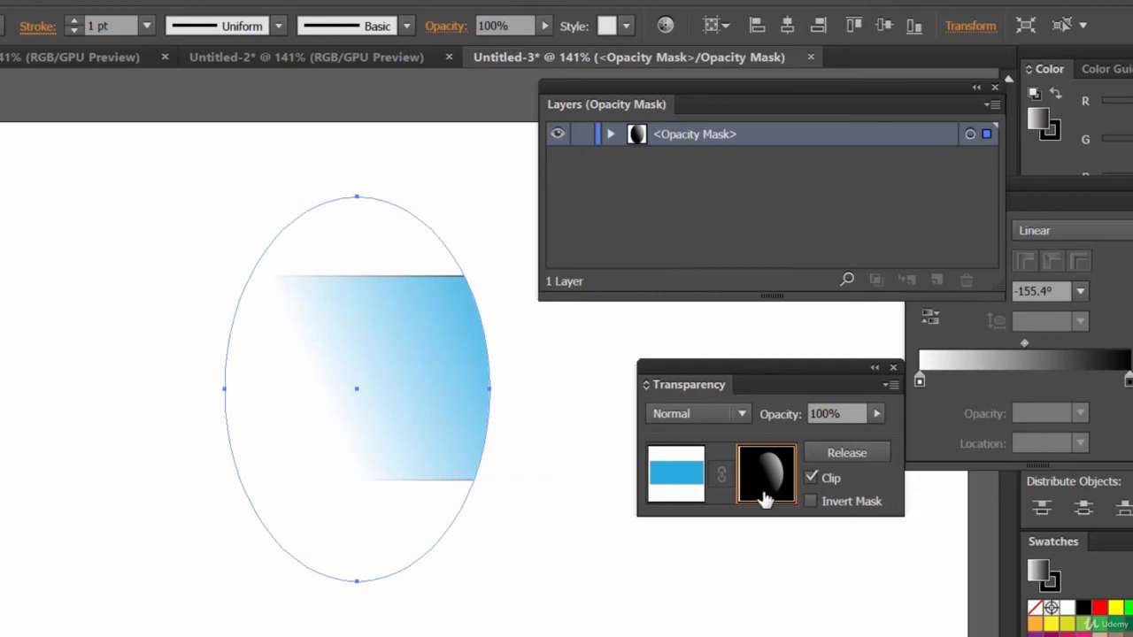
click(676, 492)
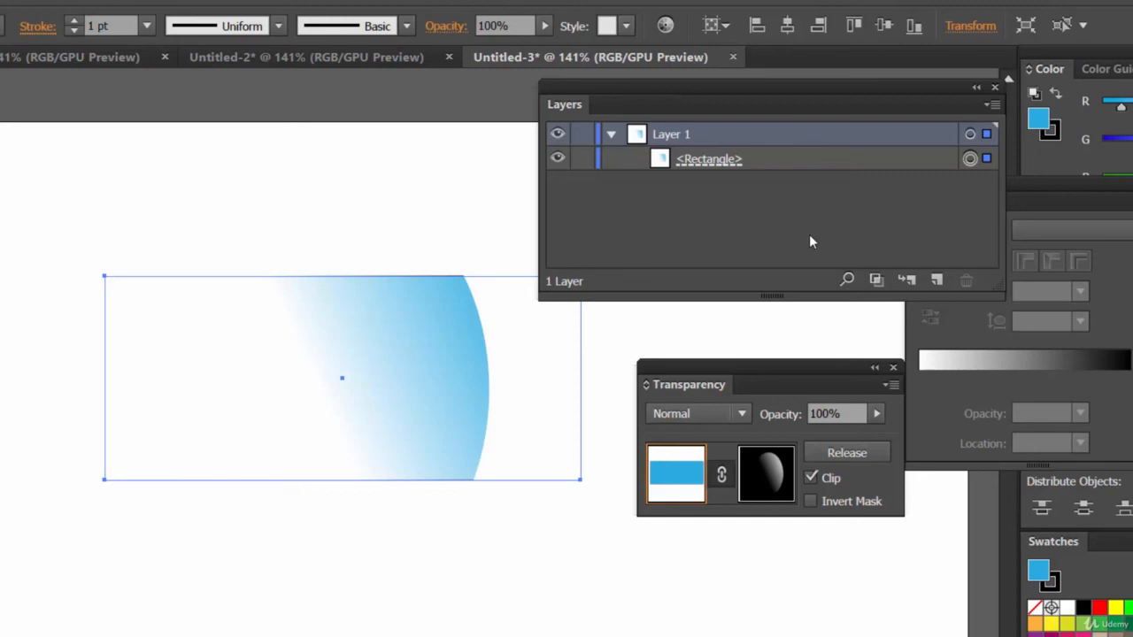
Step: Invert the blue rectangle's opacity mask, then deselect and reselect the masked artwork
click(845, 504)
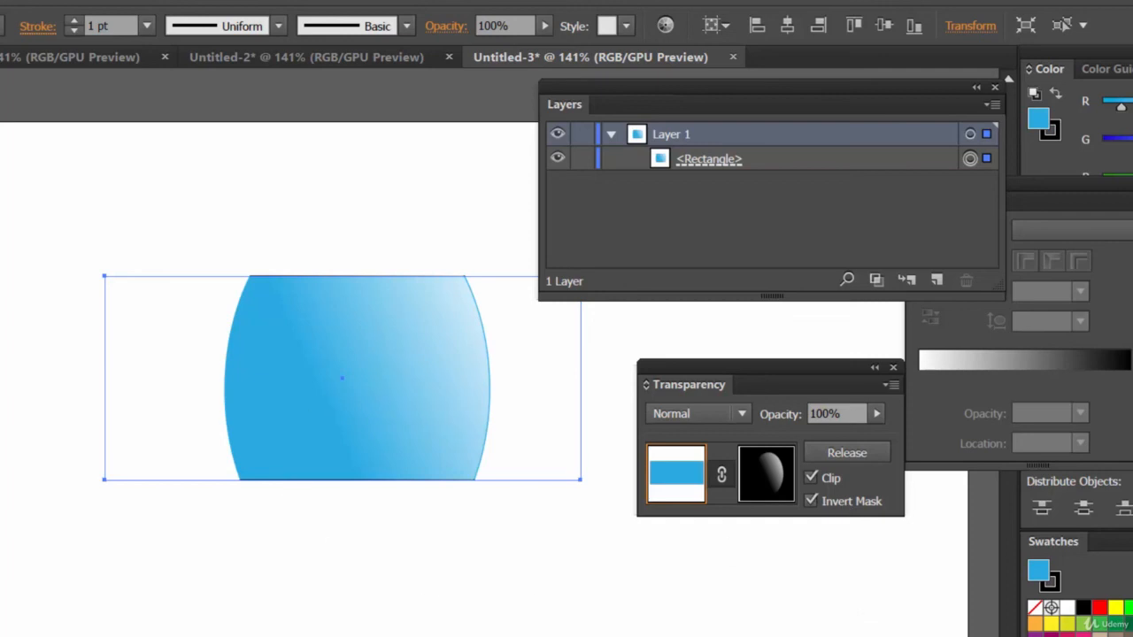
click(359, 588)
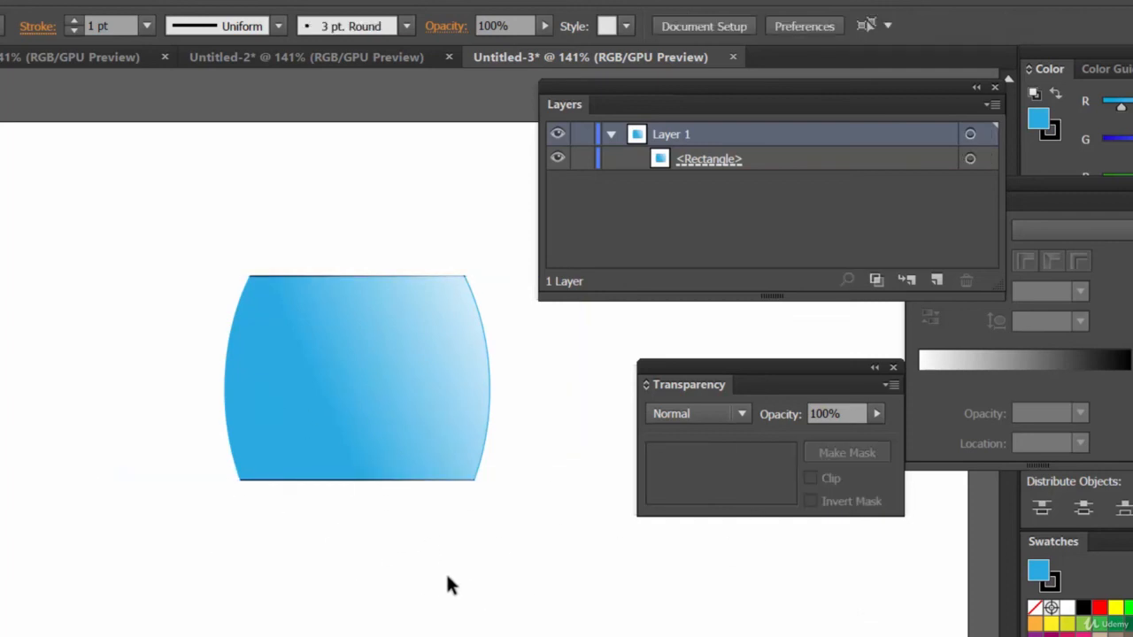
key(ctrl+a)
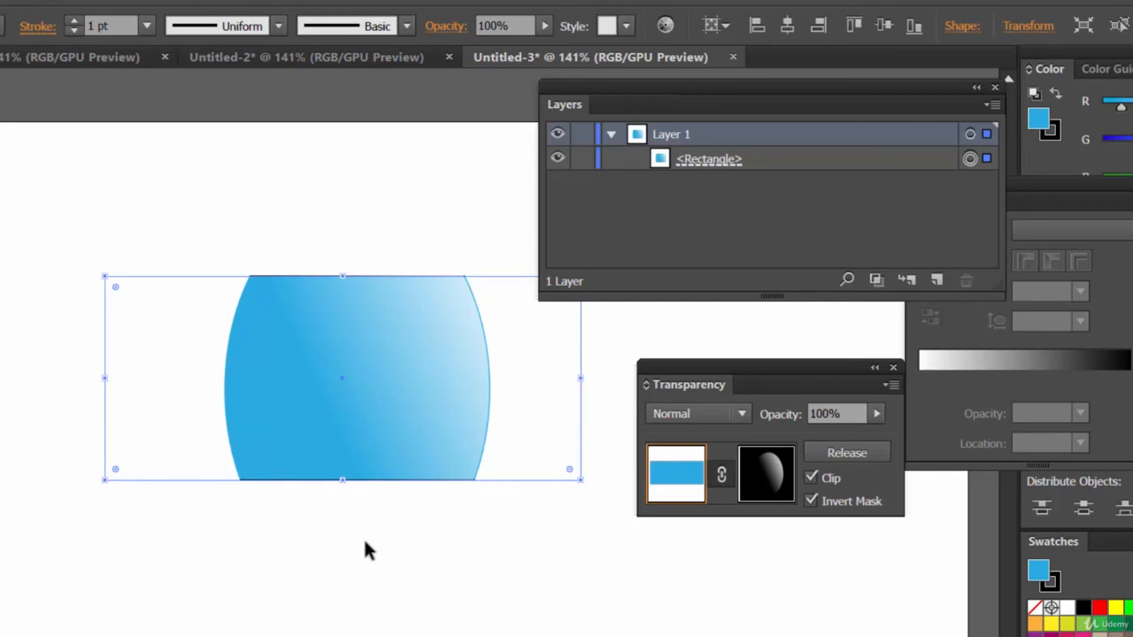